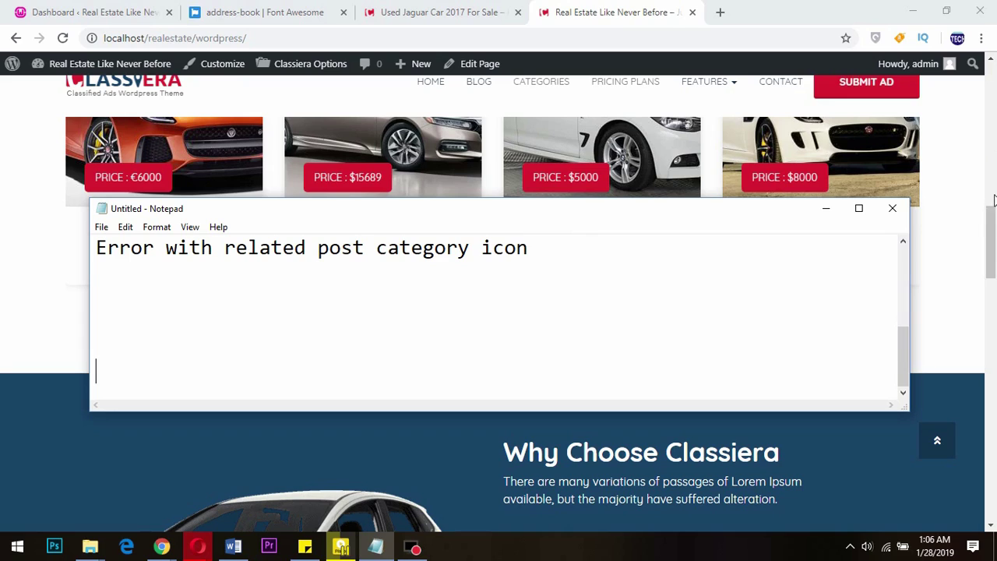
Hide the note and scroll the homepage past the car-make carousel with its broken icons
click(992, 243)
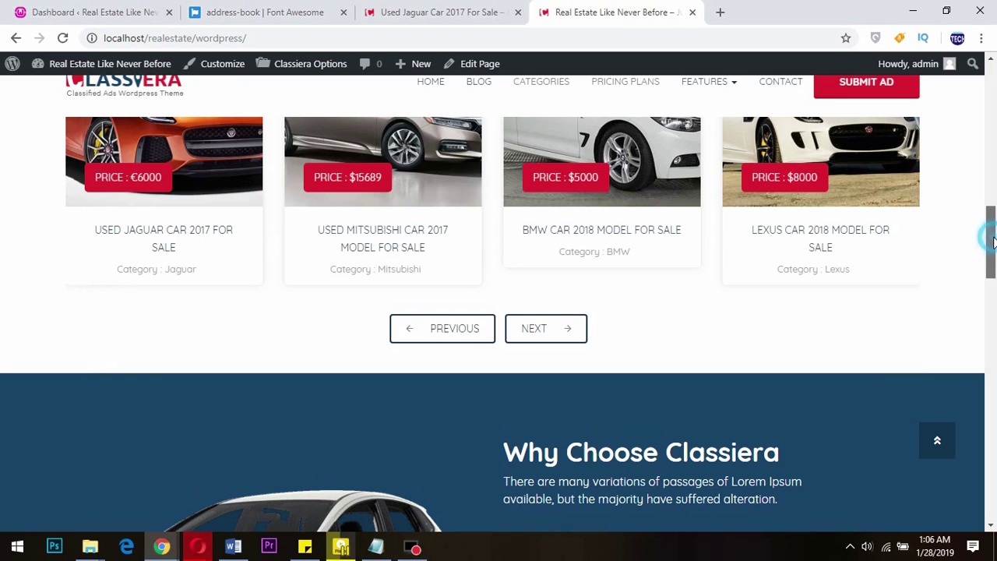
click(378, 545)
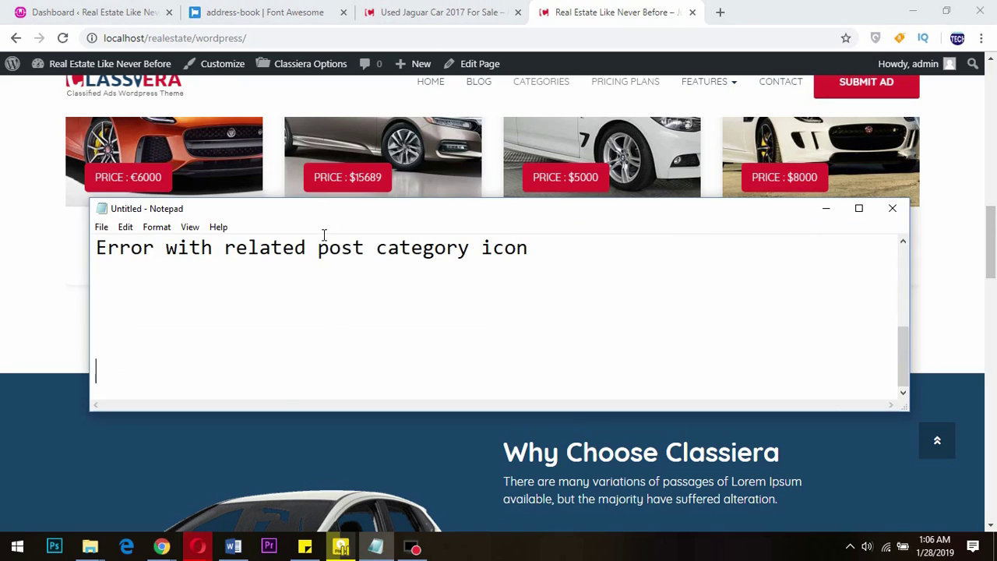
click(937, 440)
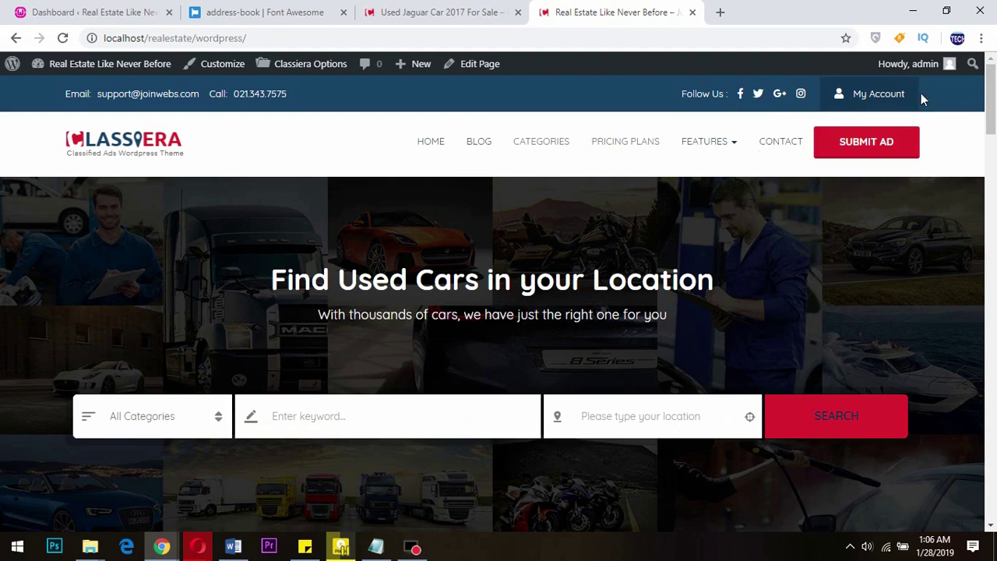
scroll(949, 190, down, 5)
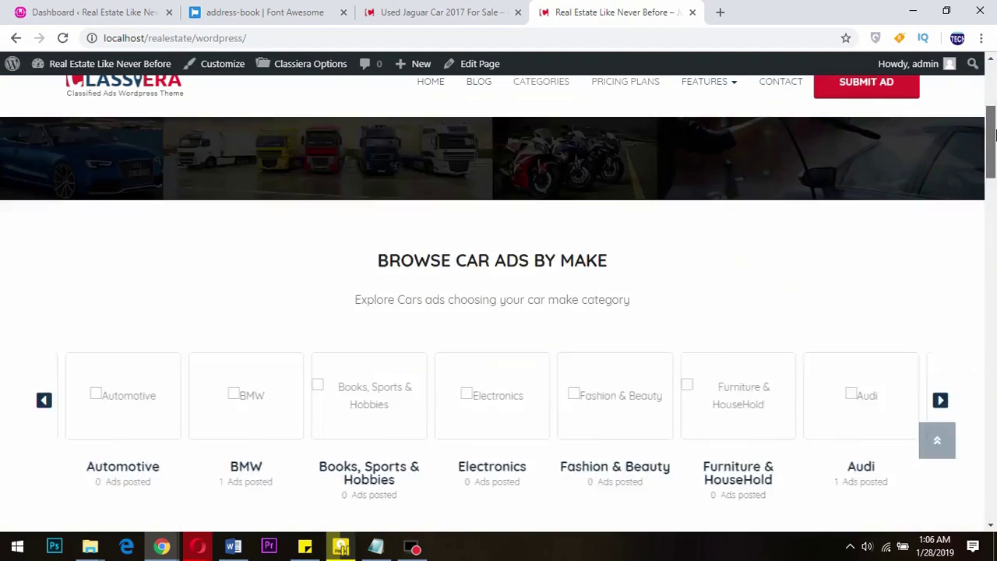
scroll(949, 190, down, 2)
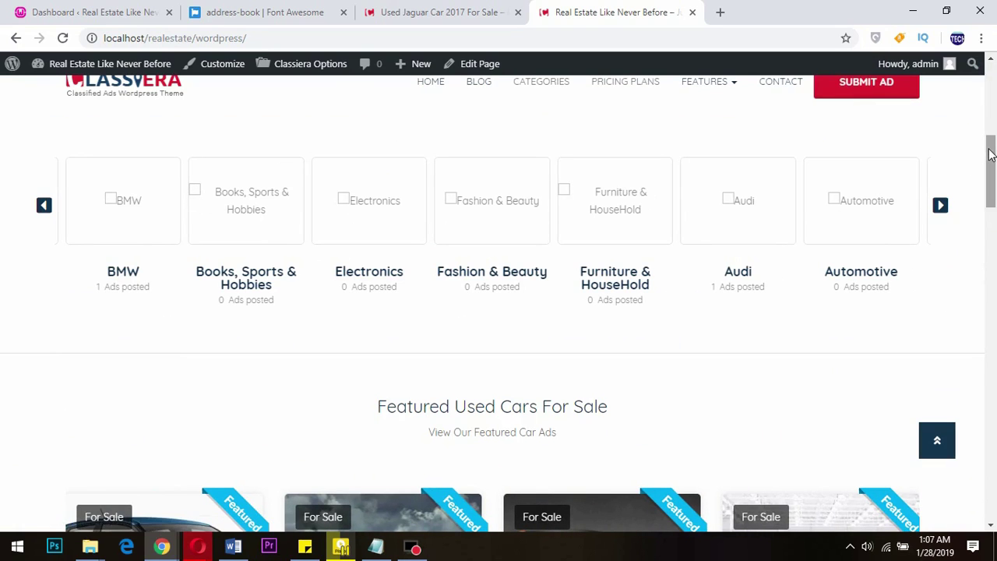
mouse_move(992, 153)
mouse_down()
mouse_move(983, 360)
mouse_move(993, 347)
mouse_up()
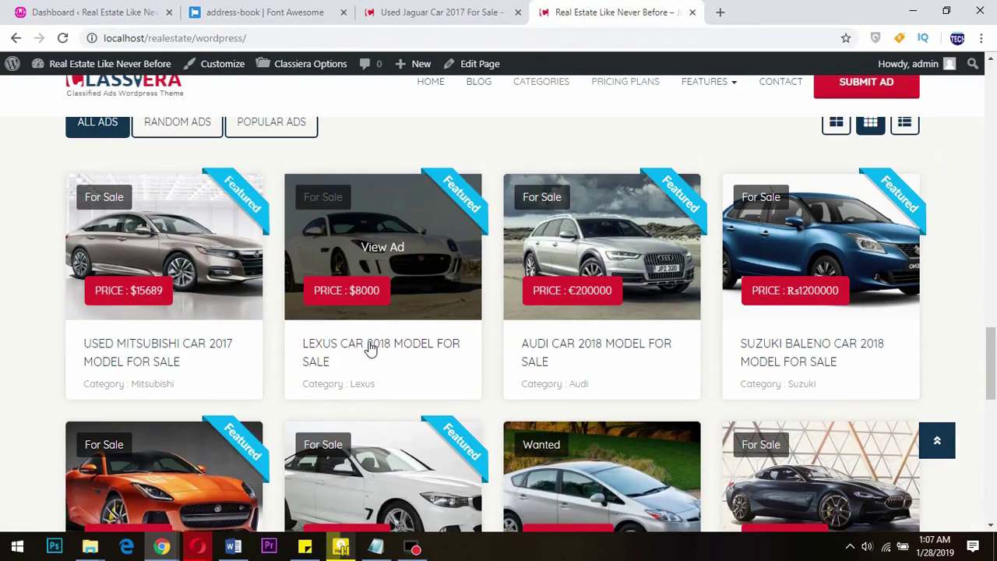
Check the Jaguar ad's Related Ads for broken category icons, then go to the admin dashboard
click(442, 13)
scroll(653, 262, up, 2)
scroll(339, 298, up, 10)
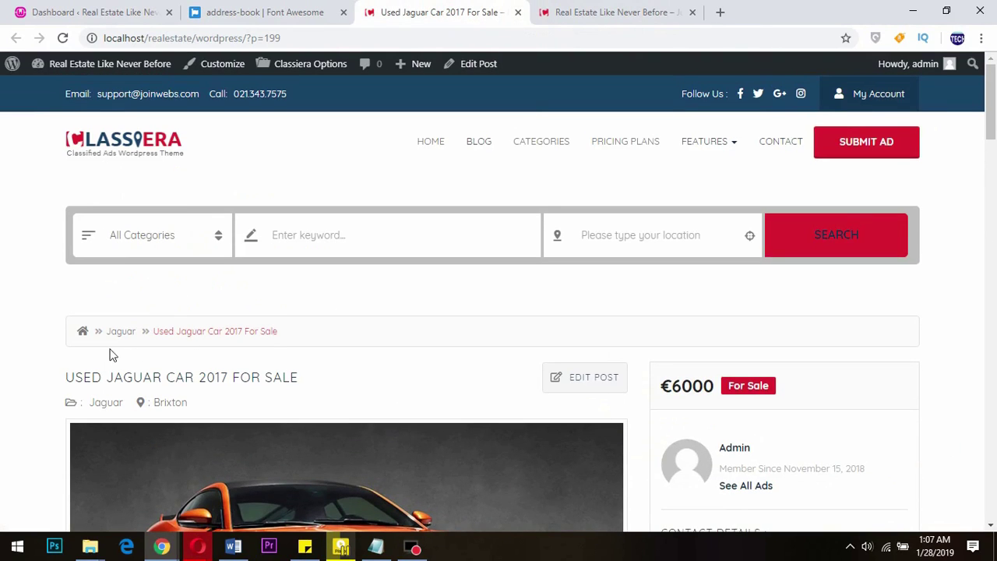
scroll(325, 376, down, 7)
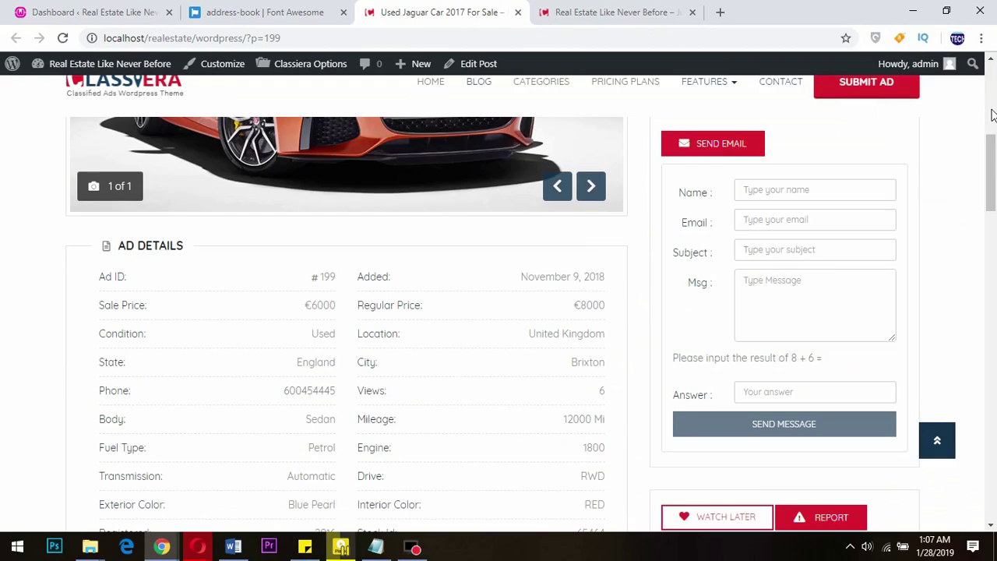
mouse_move(991, 156)
mouse_down()
mouse_move(990, 454)
mouse_move(990, 413)
mouse_up()
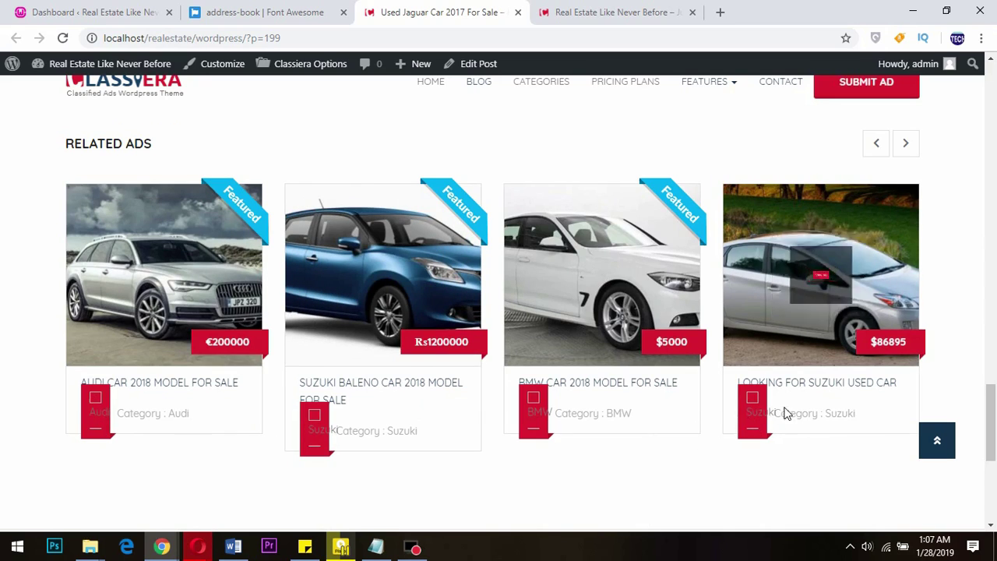
scroll(437, 226, up, 5)
click(100, 12)
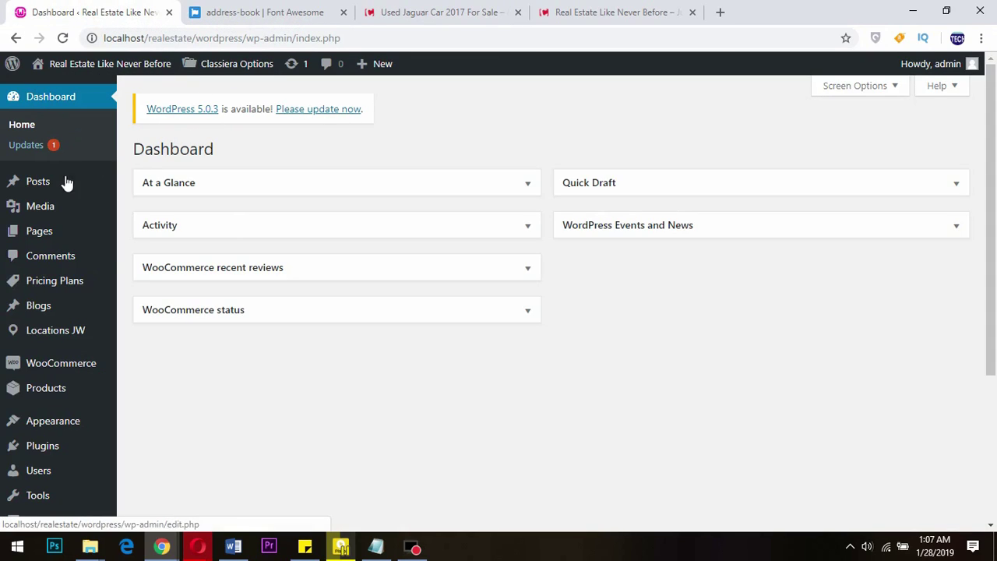
mouse_move(38, 181)
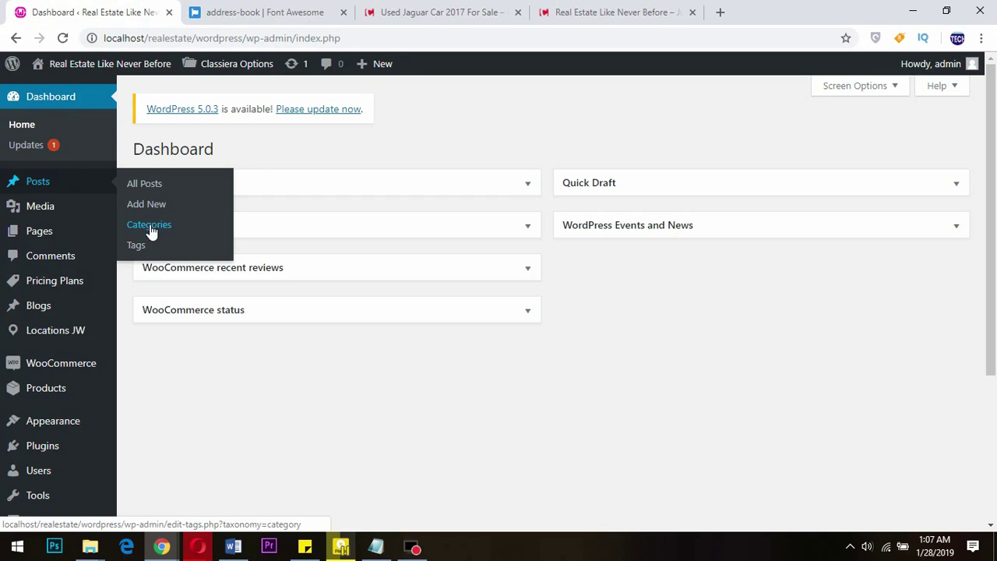
Edit the Audi category from Posts > Categories and scroll to its Map Pin Upload Image field
click(151, 229)
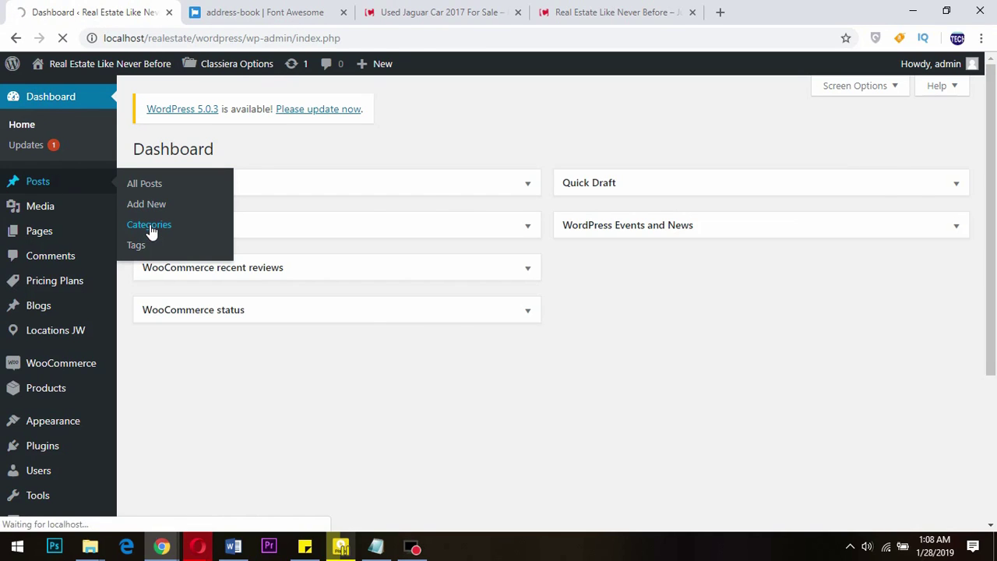
scroll(439, 260, down, 1)
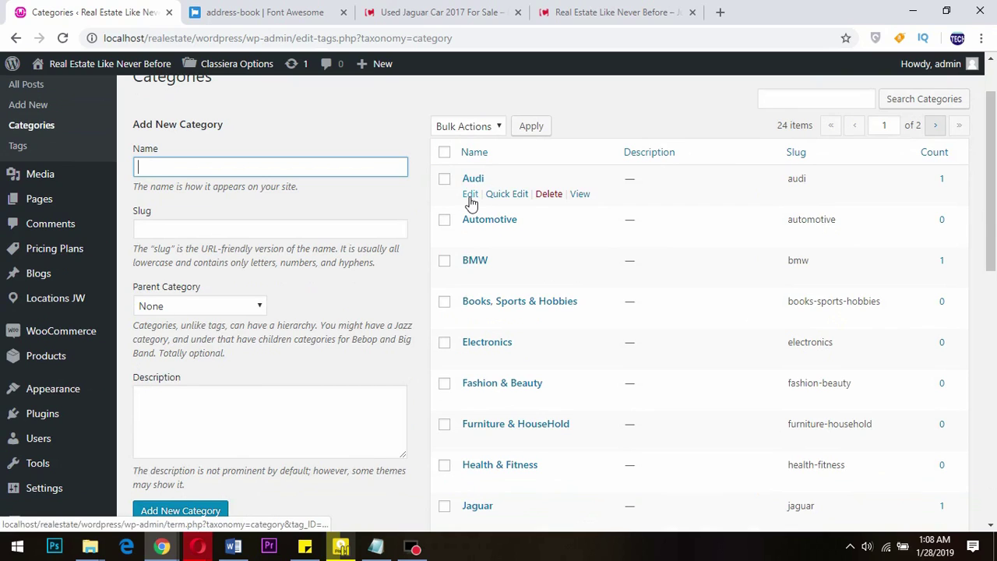
click(471, 195)
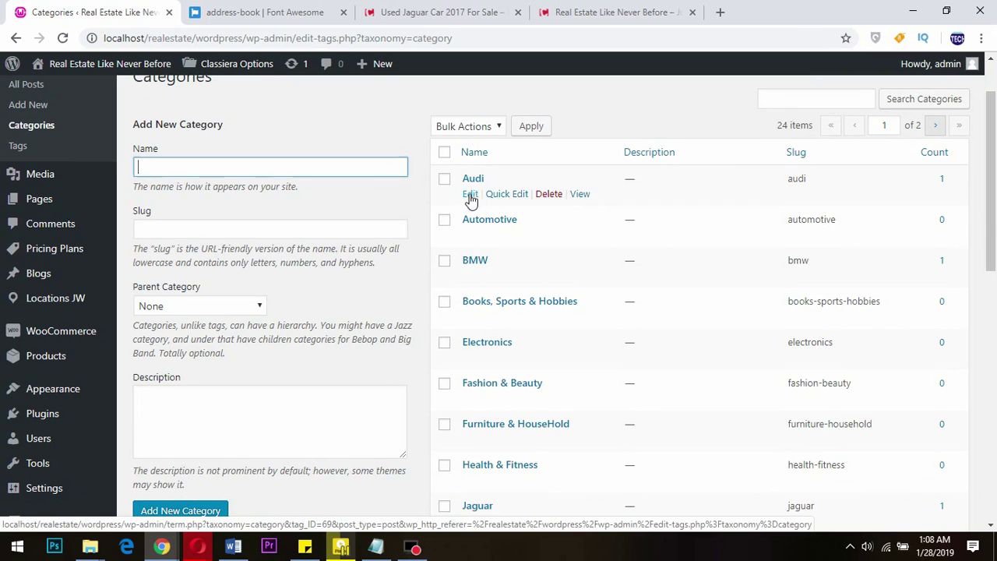
scroll(468, 202, down, 2)
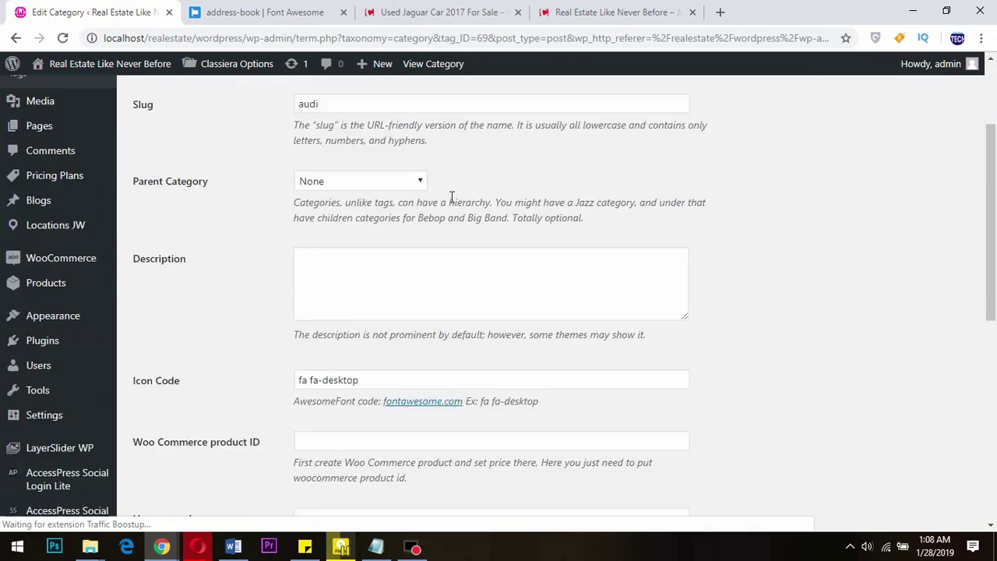
scroll(229, 309, down, 3)
scroll(230, 315, down, 3)
scroll(230, 315, down, 1)
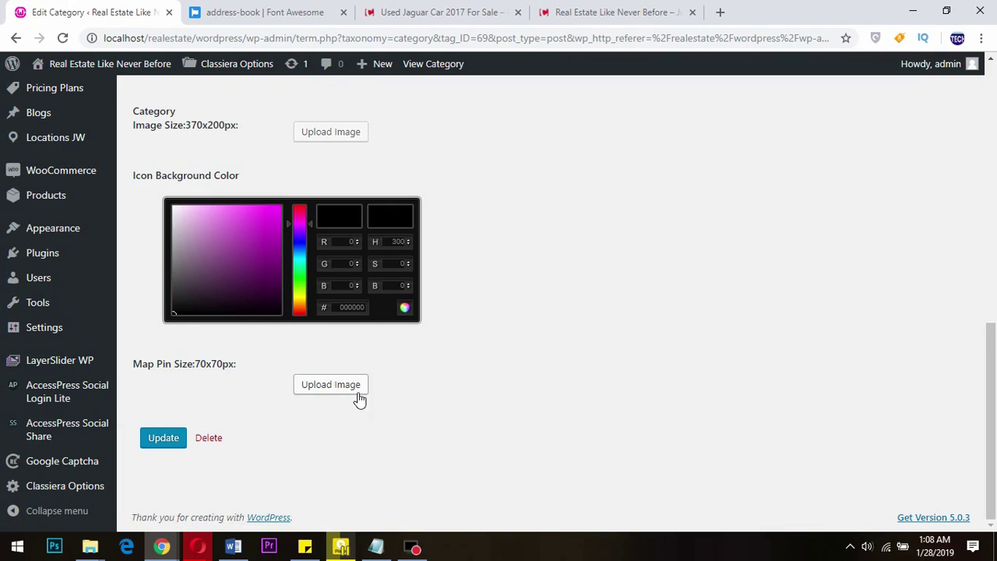
Open the Map Pin image chooser on its Upload Files pane
click(330, 391)
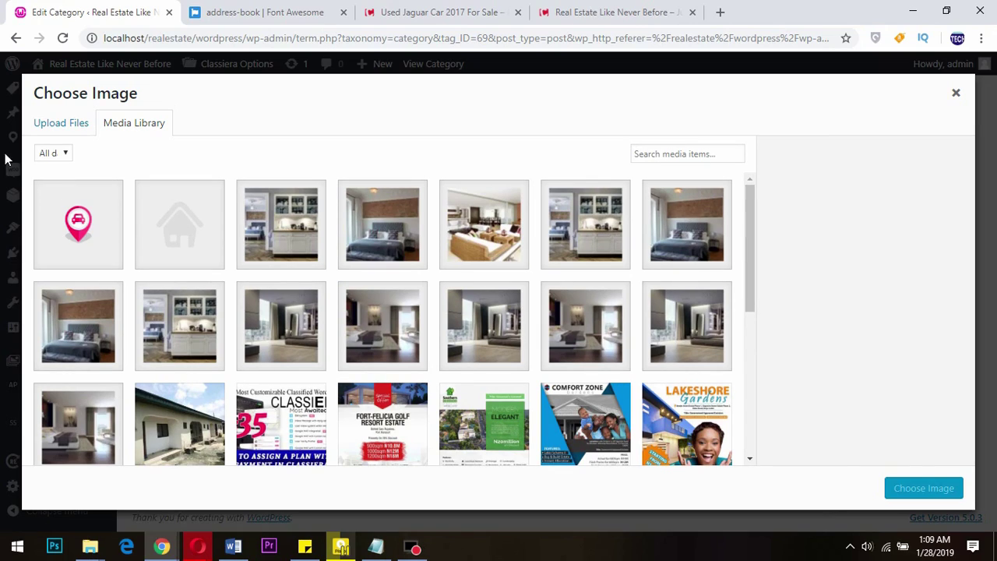
click(49, 127)
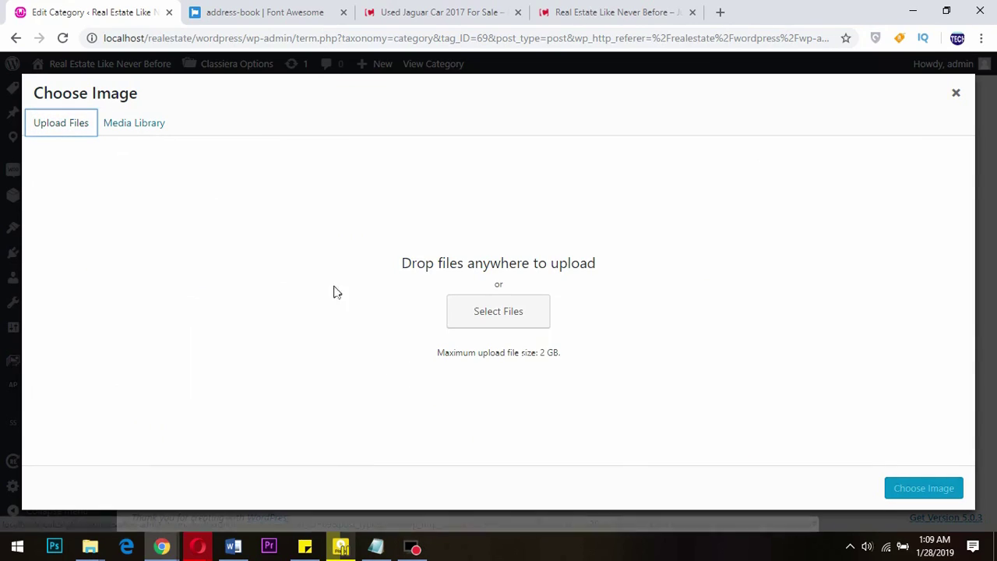
Upload automotive.png from Dummy-content > categories-icons into the media library
click(475, 313)
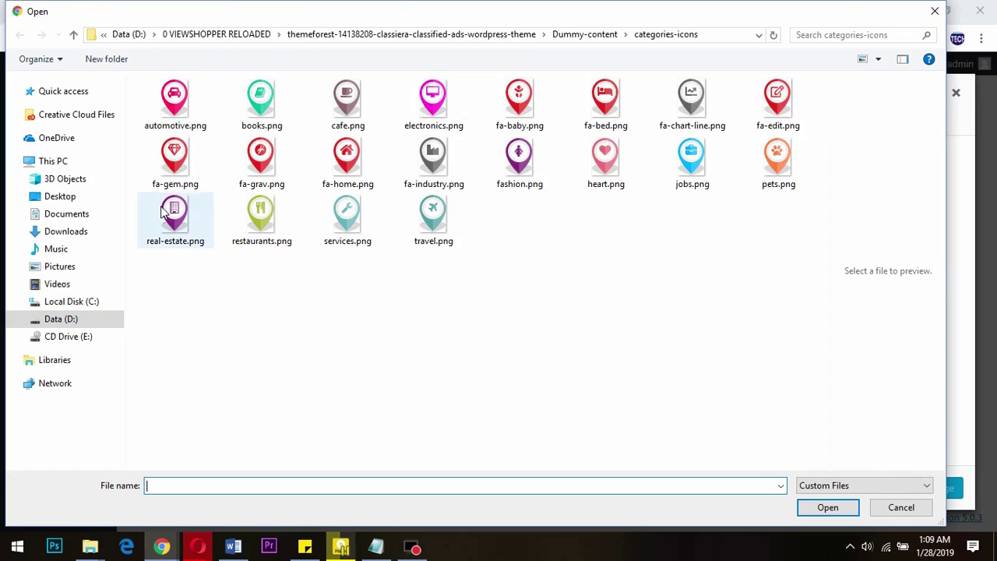
key(alt+Up)
key(alt+Up)
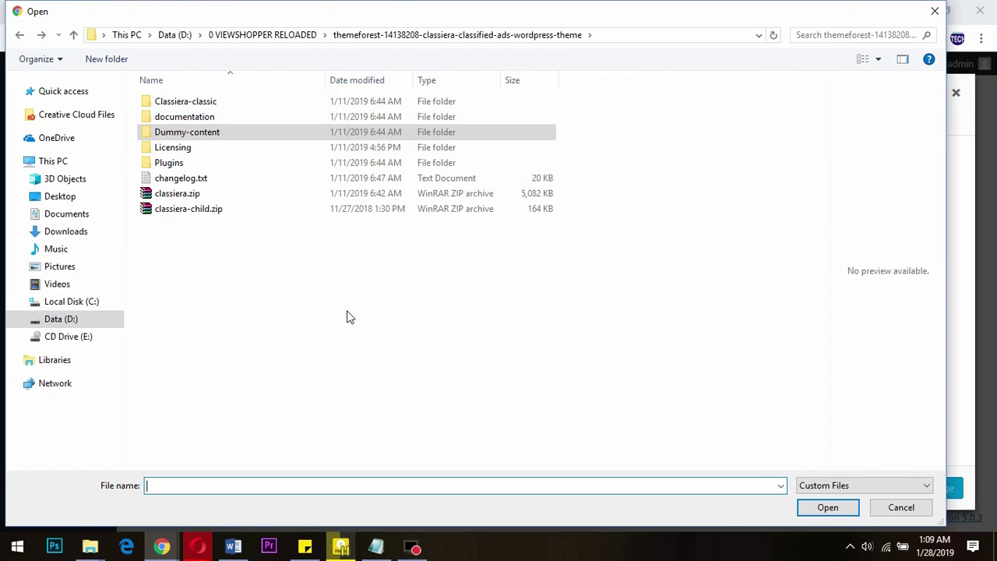
click(237, 270)
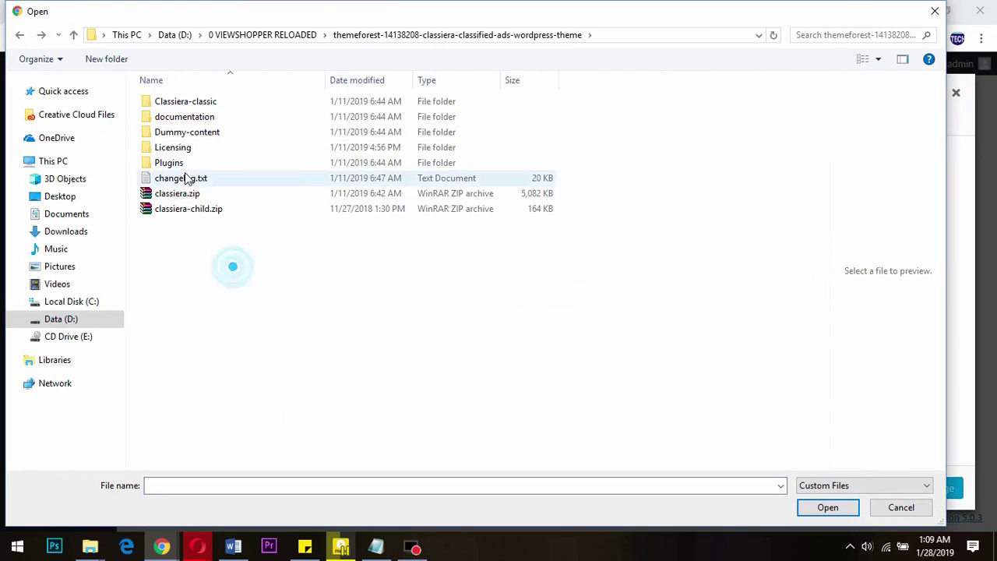
click(148, 137)
double_click(148, 137)
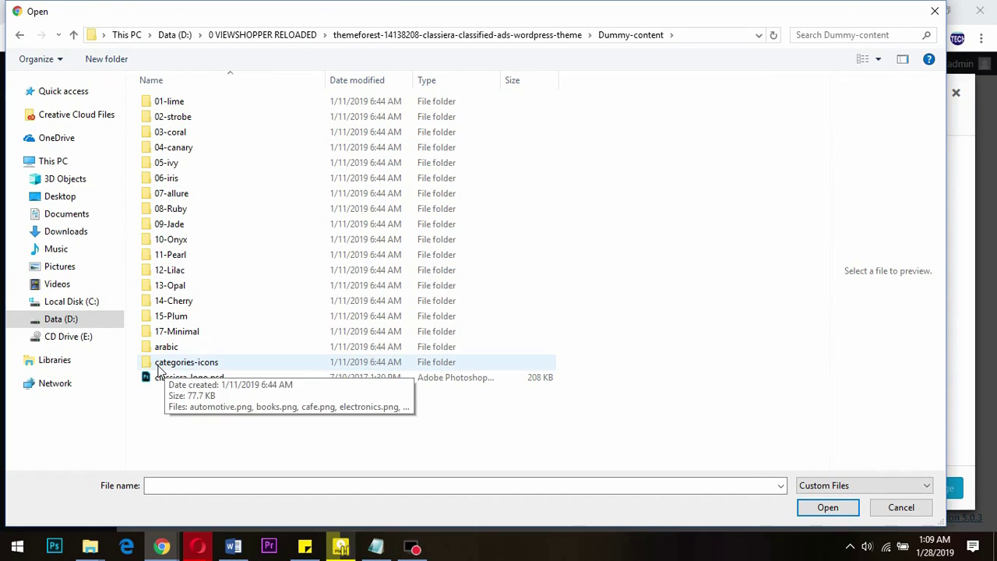
click(193, 363)
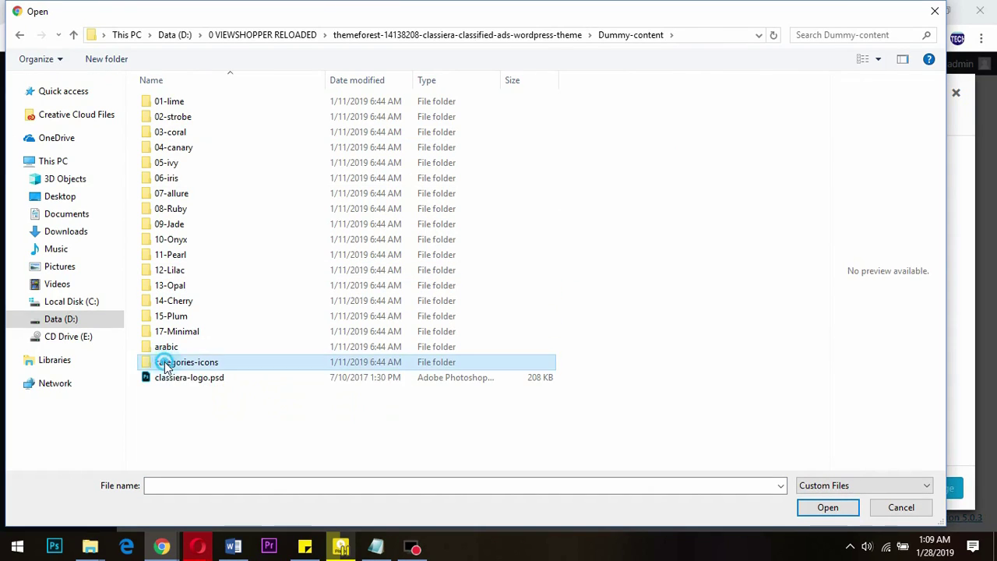
double_click(192, 362)
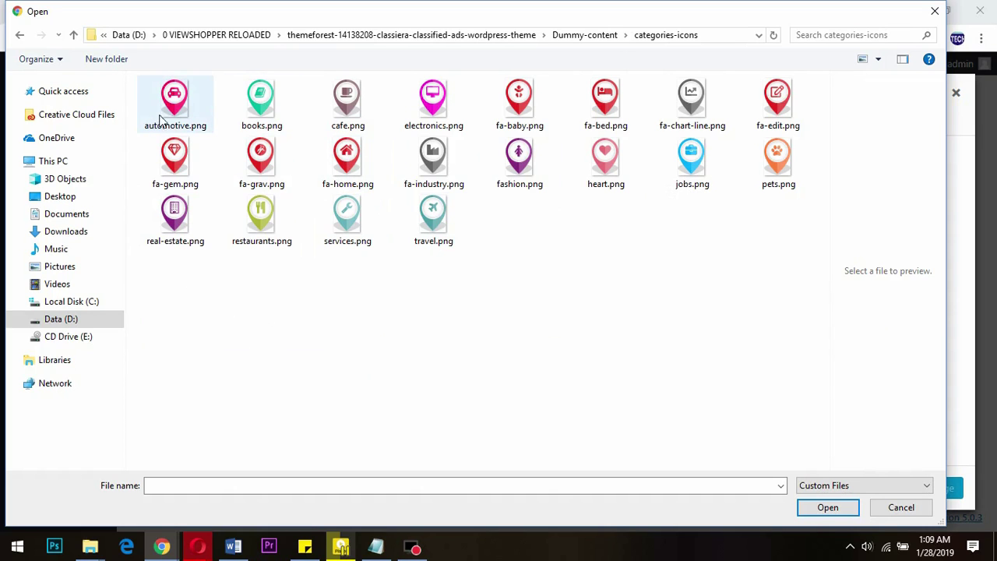
click(172, 109)
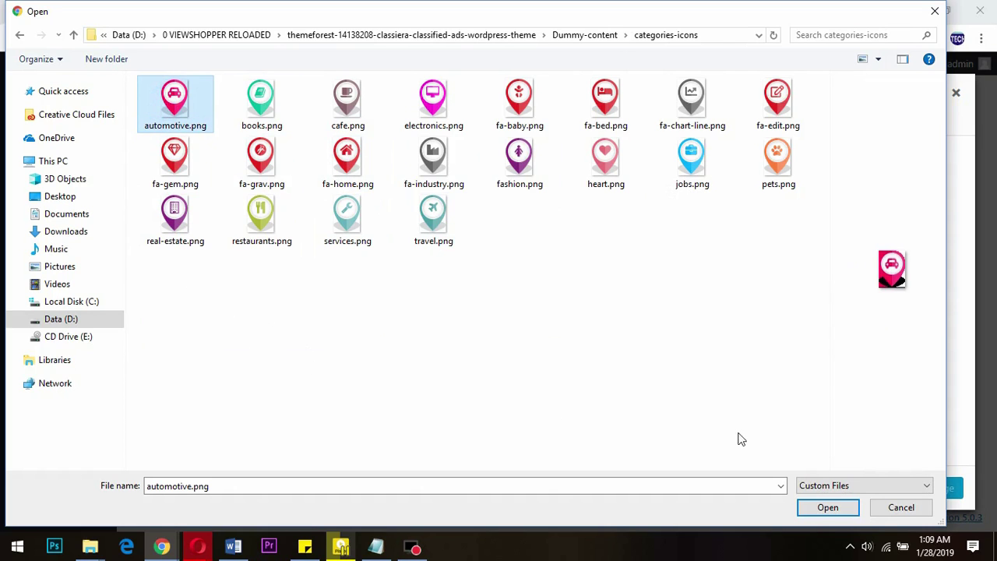
click(829, 507)
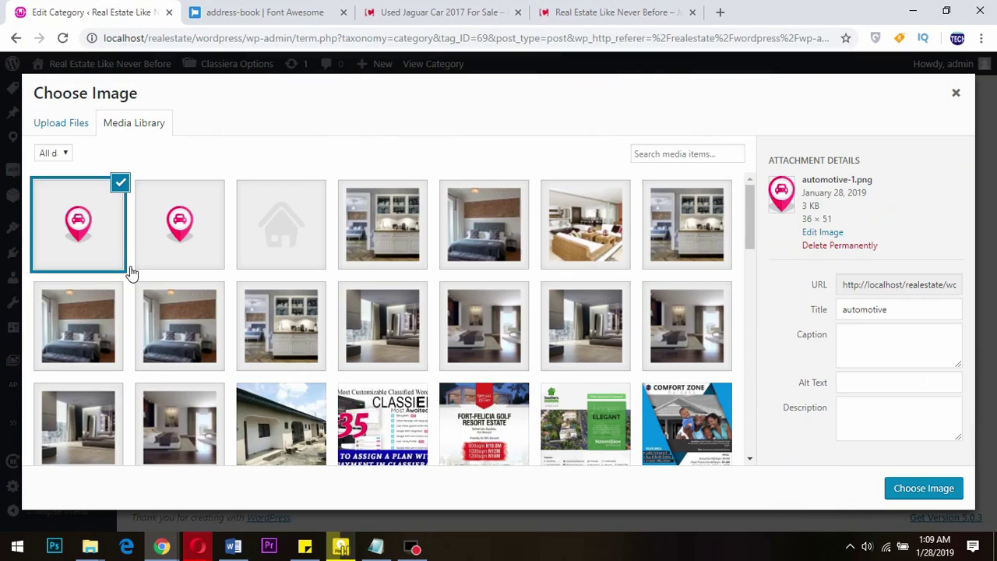
Choose the uploaded automotive-1.png car pin as the Map Pin image
click(922, 494)
click(923, 491)
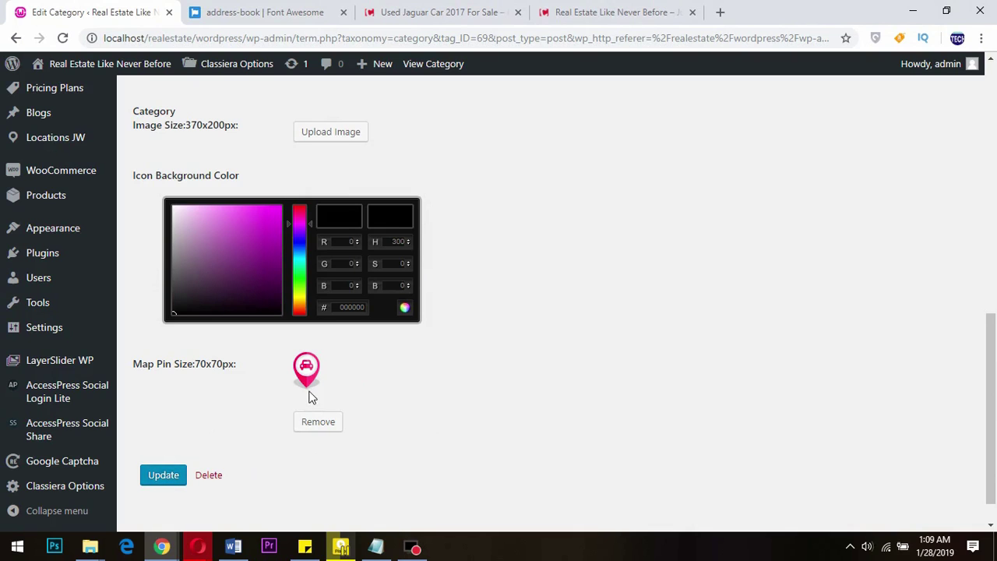
Open the front-end Categories page from the site's top menu
click(576, 13)
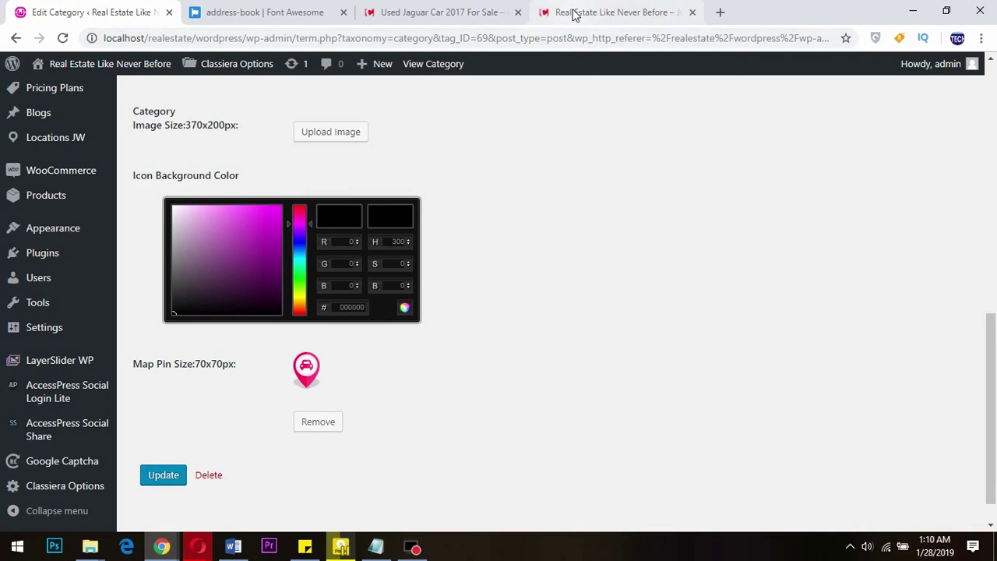
scroll(539, 236, up, 5)
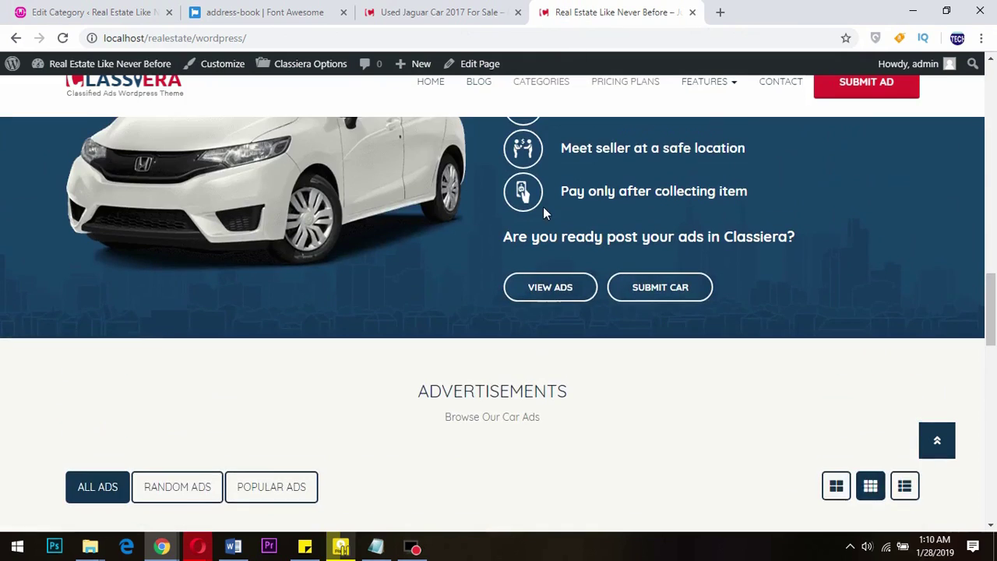
scroll(543, 207, up, 4)
click(545, 88)
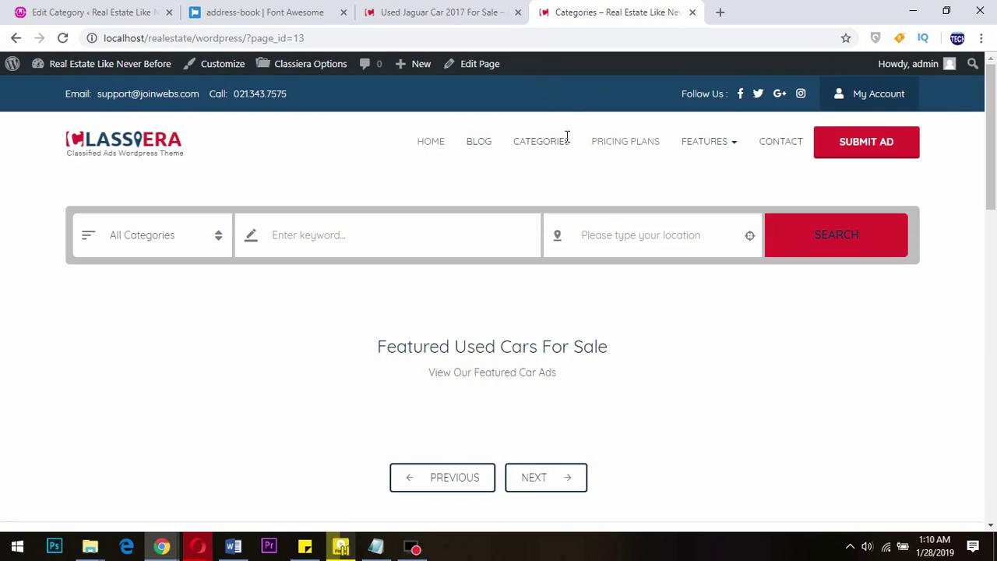
Scroll through the category grid, whose tiles still show missing images
scroll(561, 148, down, 3)
scroll(549, 172, down, 5)
scroll(530, 206, down, 1)
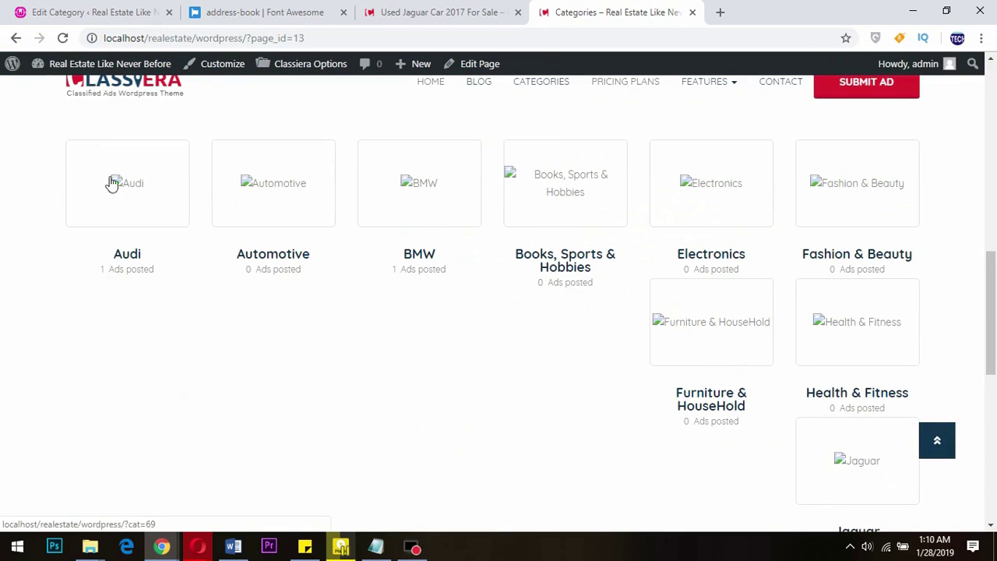
scroll(494, 260, up, 1)
scroll(538, 268, up, 2)
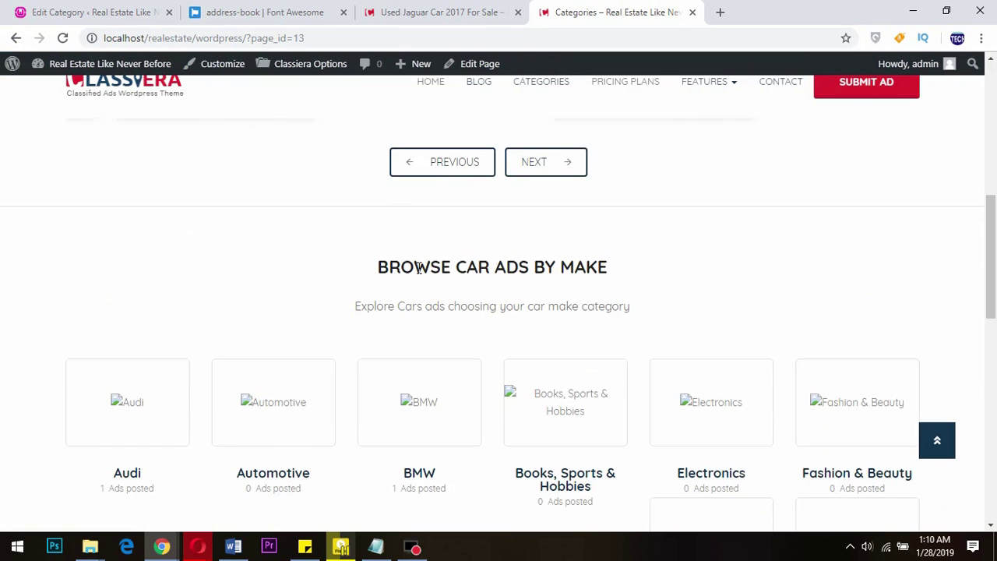
scroll(147, 268, down, 3)
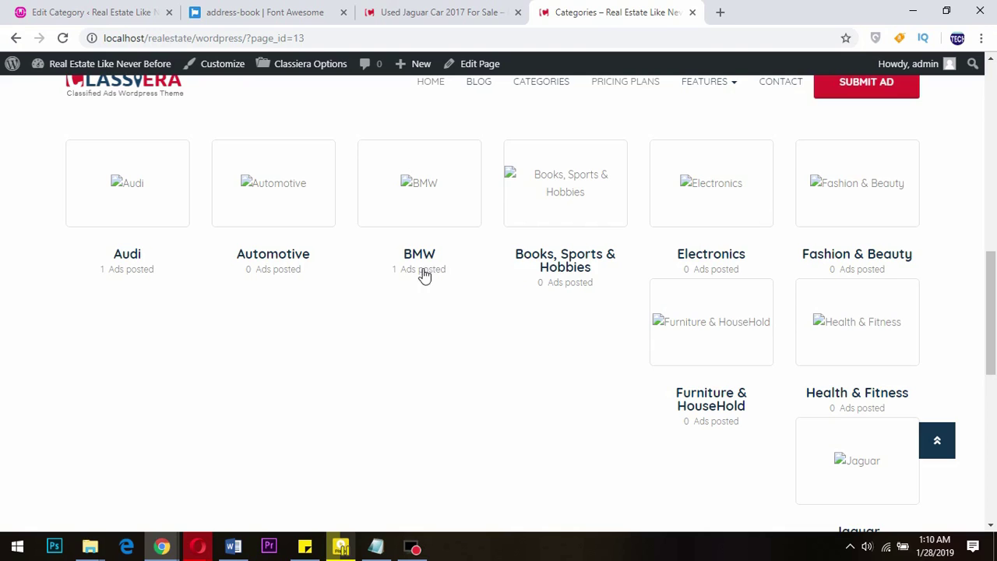
scroll(701, 281, down, 2)
scroll(467, 338, down, 1)
scroll(439, 343, down, 4)
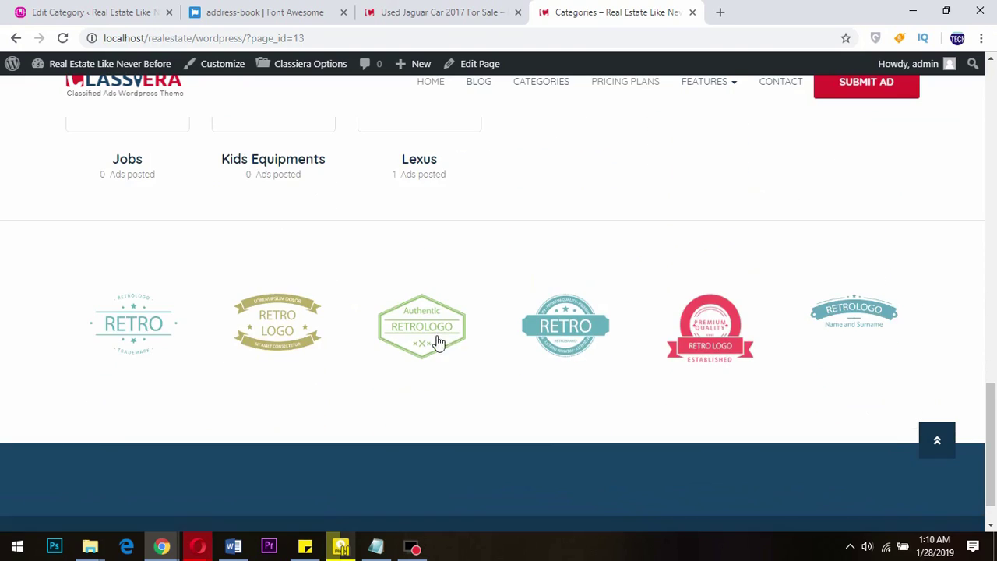
scroll(439, 337, up, 1)
scroll(229, 256, up, 2)
scroll(147, 214, up, 2)
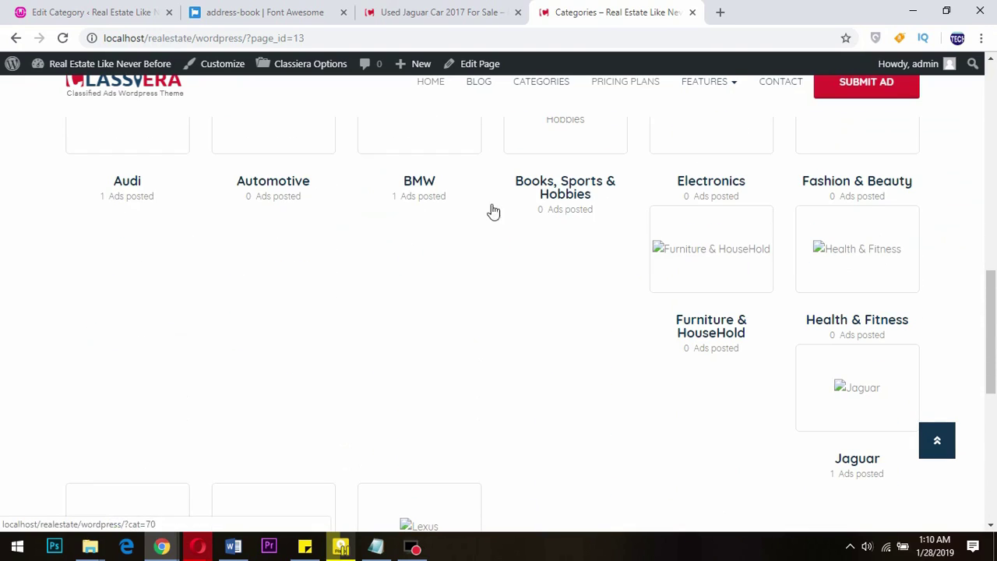
scroll(701, 421, down, 3)
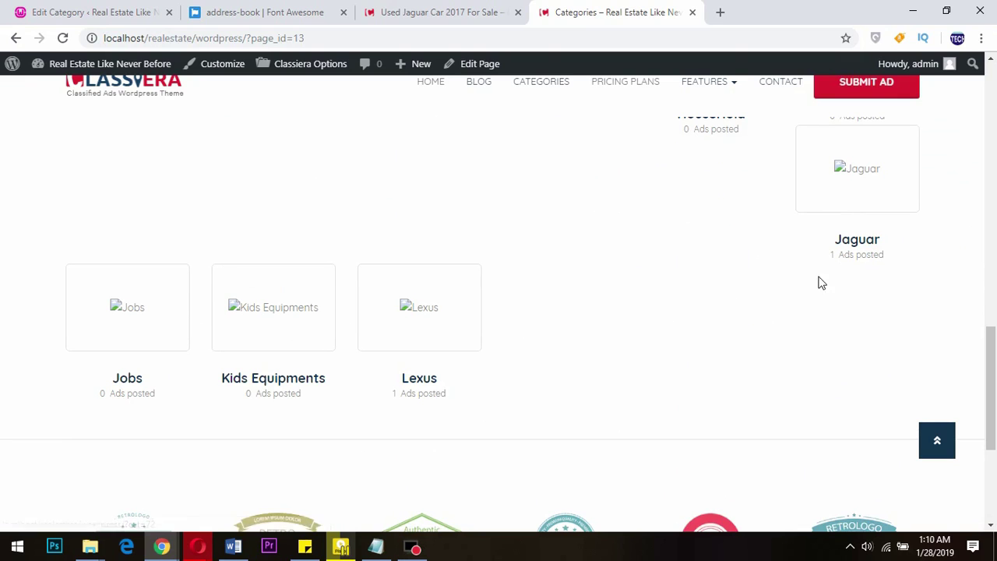
scroll(824, 279, up, 1)
scroll(826, 278, up, 2)
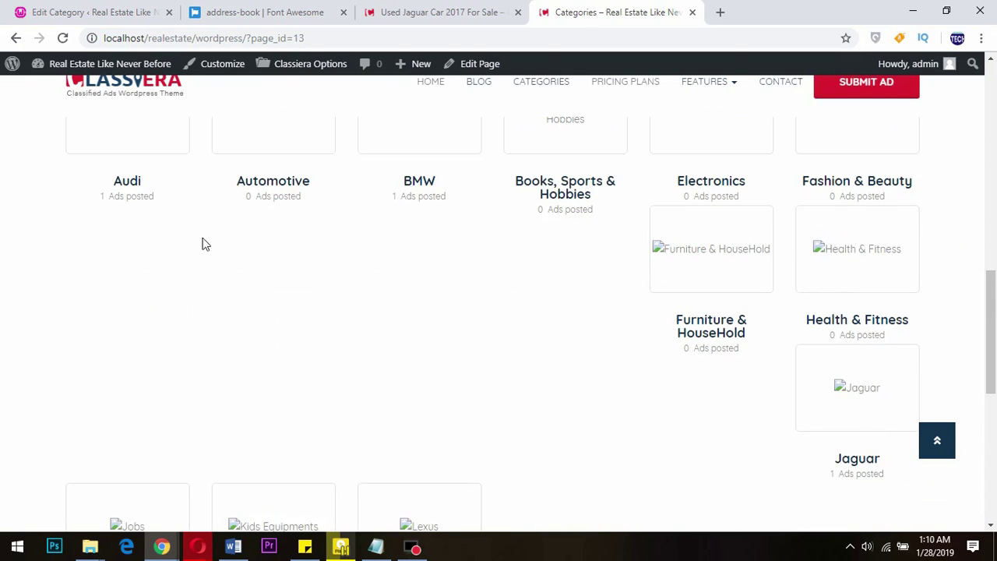
scroll(199, 204, up, 2)
scroll(199, 205, up, 1)
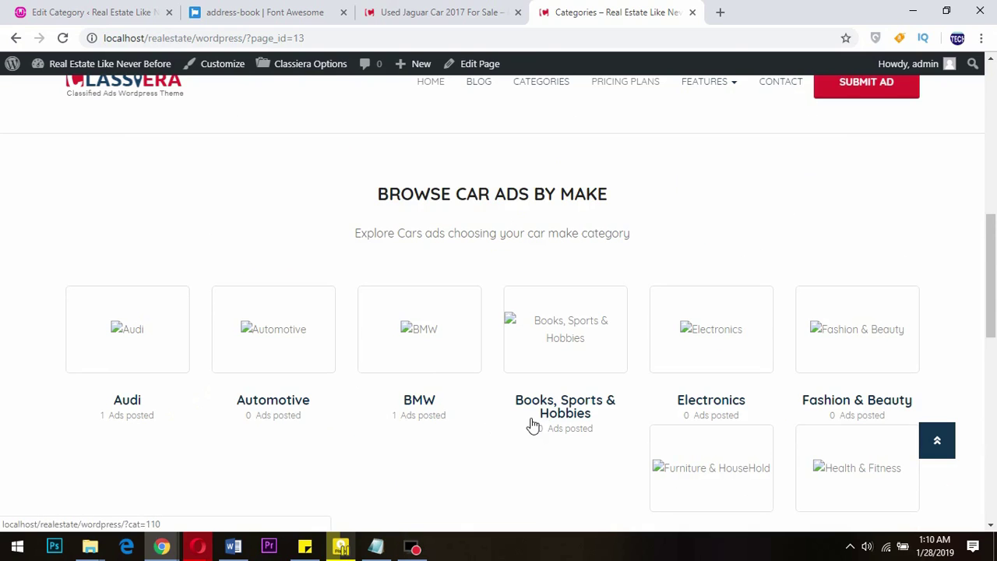
scroll(533, 425, up, 2)
Update the category to save its new car map pin
click(396, 16)
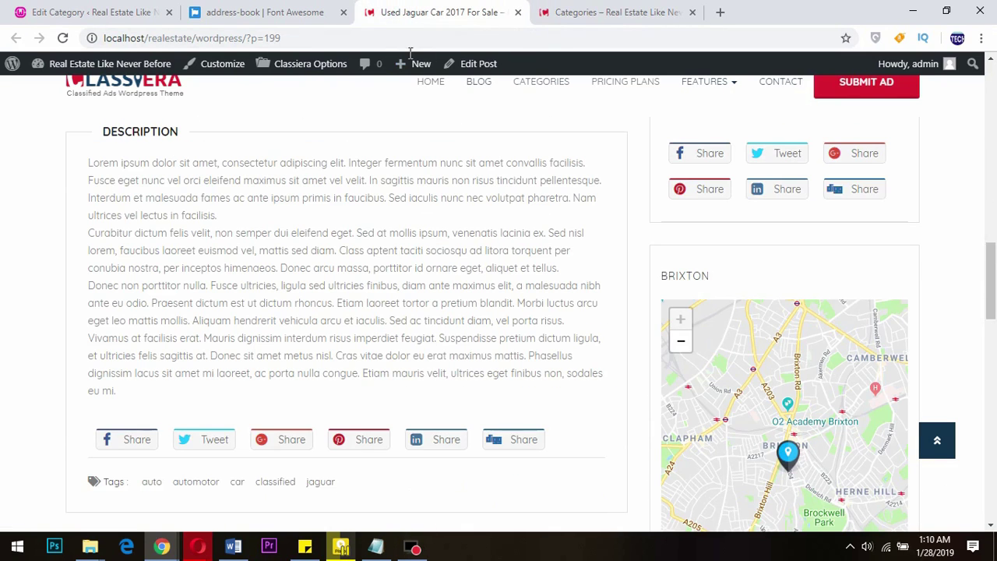
click(138, 11)
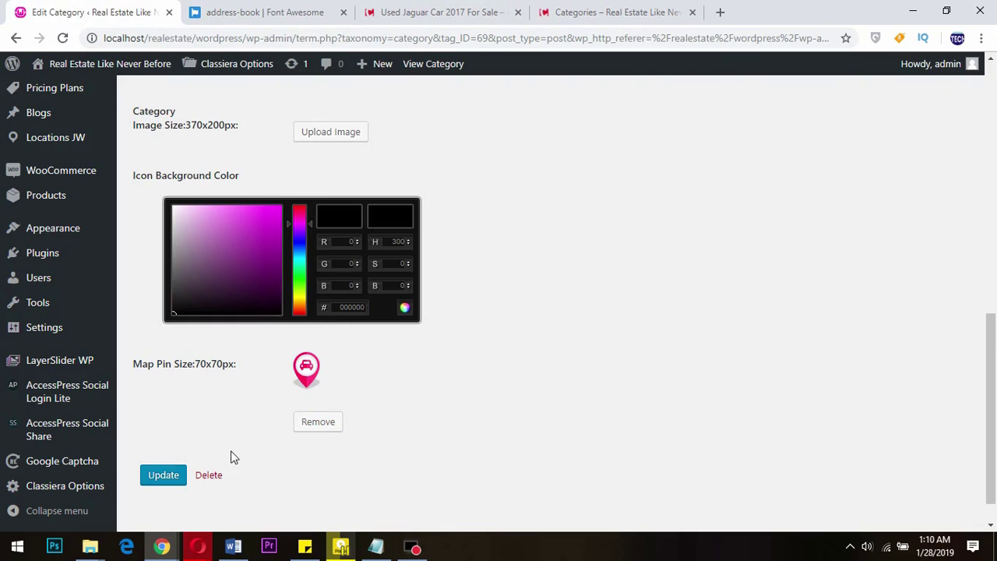
click(165, 486)
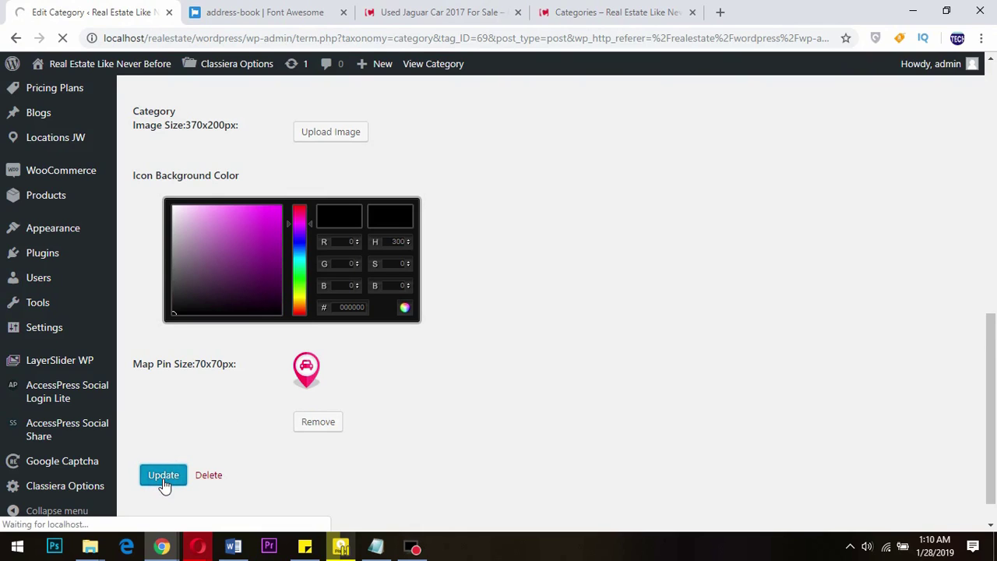
Reload the front-end Categories page to see the pink car pin on every tile
click(616, 12)
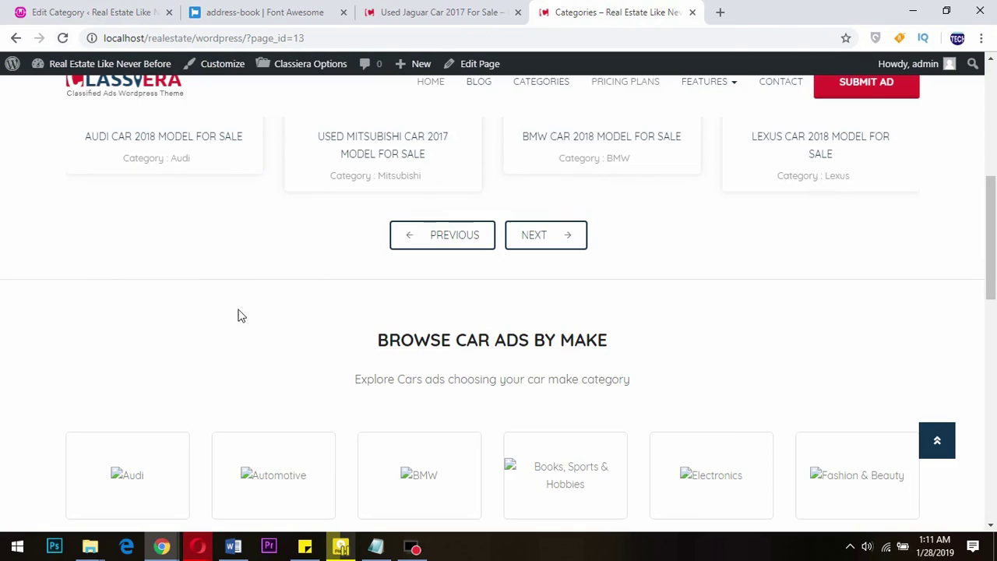
right_click(218, 243)
click(258, 288)
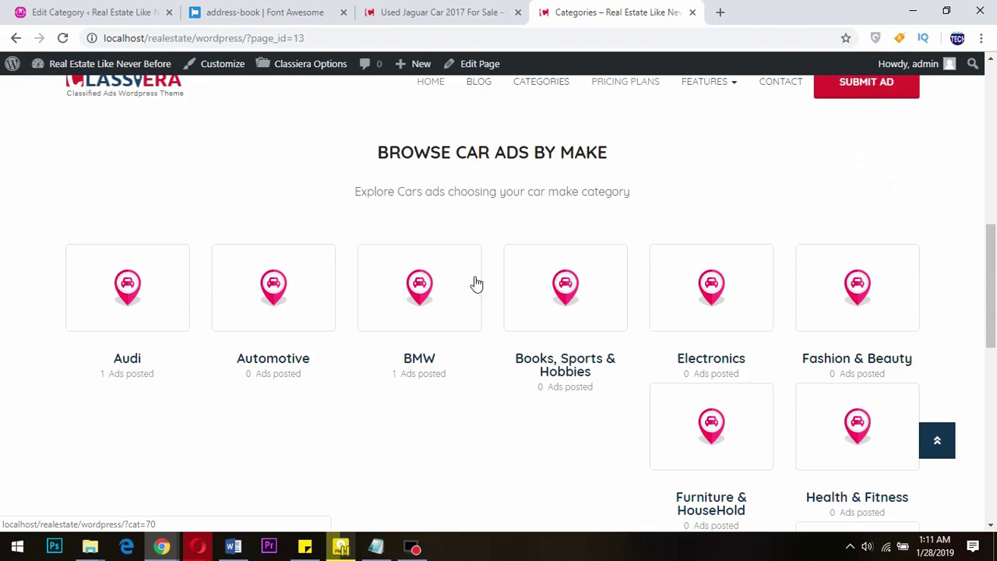
scroll(870, 345, down, 5)
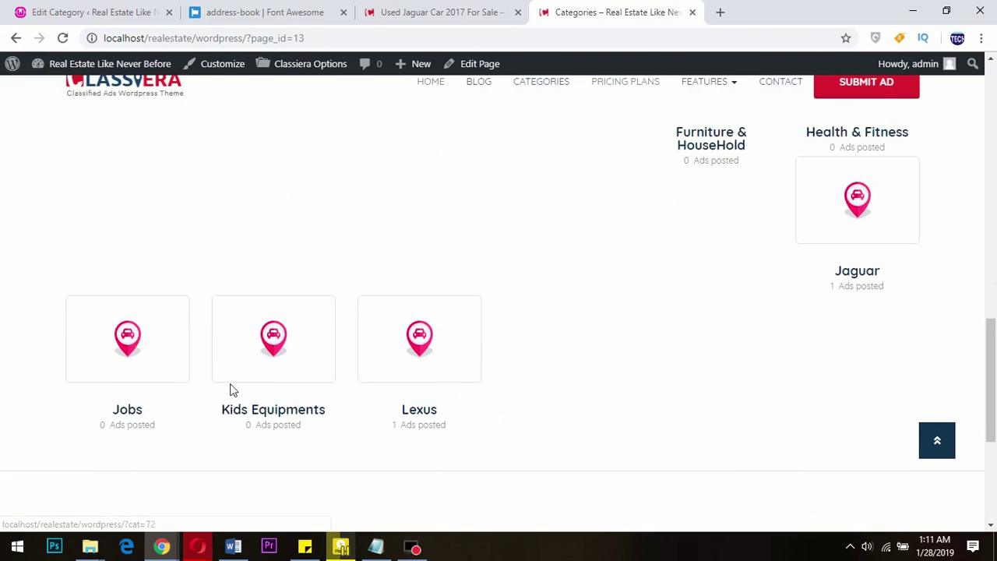
scroll(717, 345, up, 4)
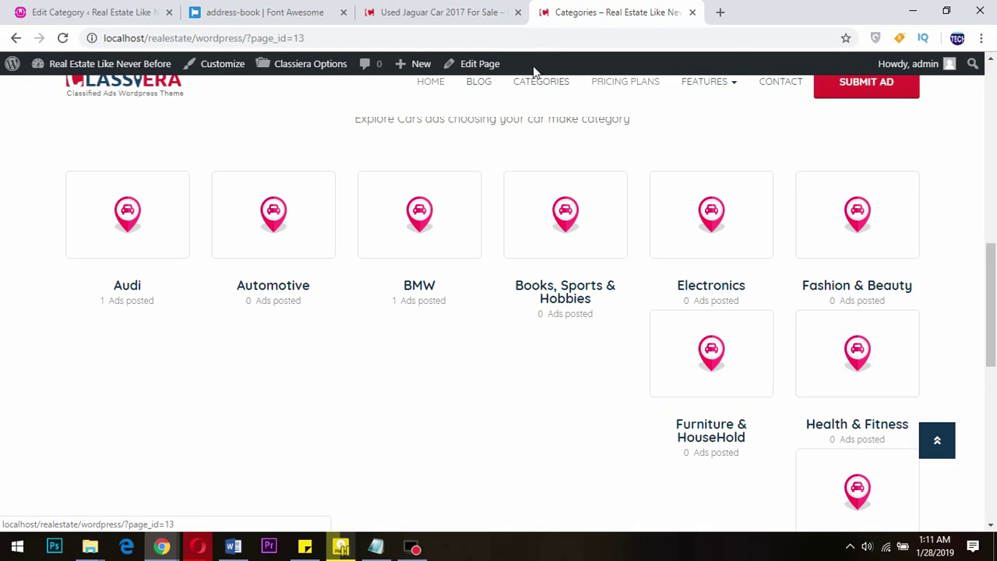
Open the Automotive category's edit page from the Categories list and scroll to Map Pin
click(115, 8)
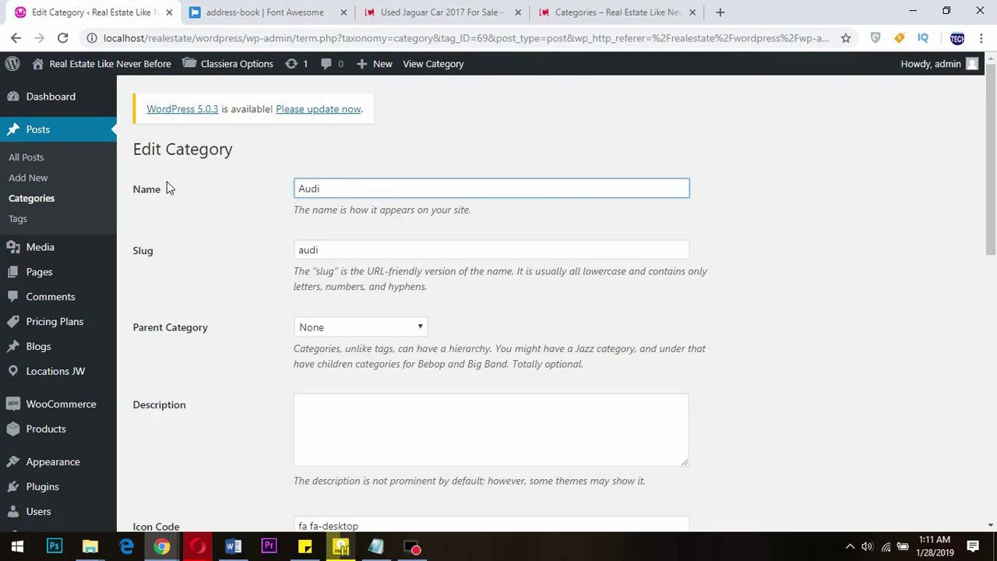
scroll(361, 296, down, 1)
scroll(283, 272, down, 3)
scroll(283, 272, up, 4)
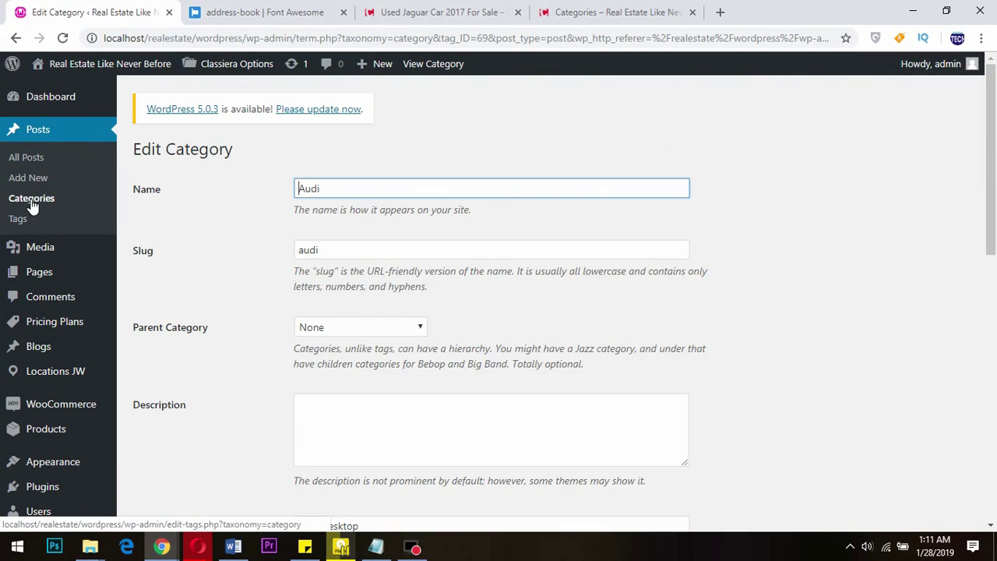
click(14, 36)
click(15, 37)
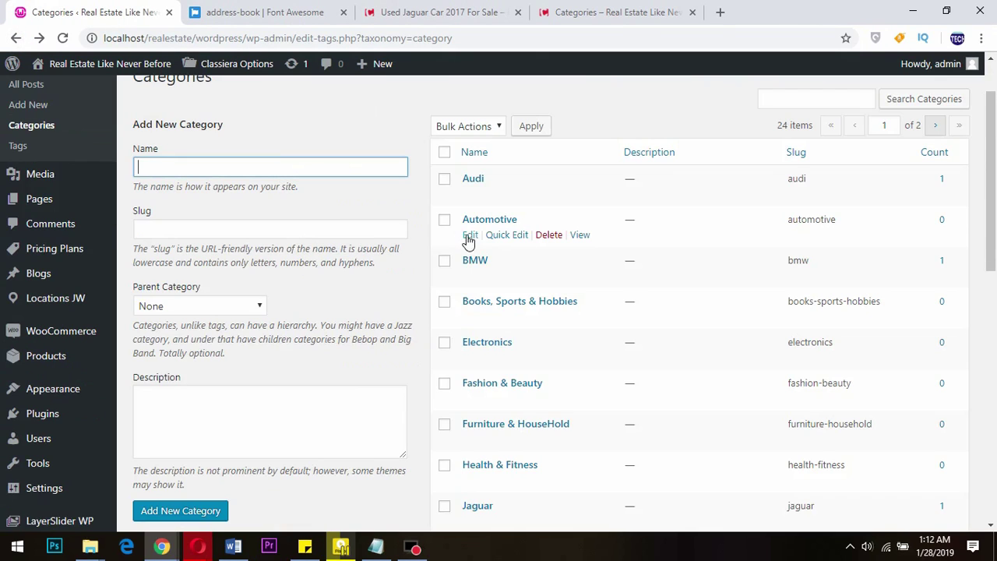
mouse_move(489, 226)
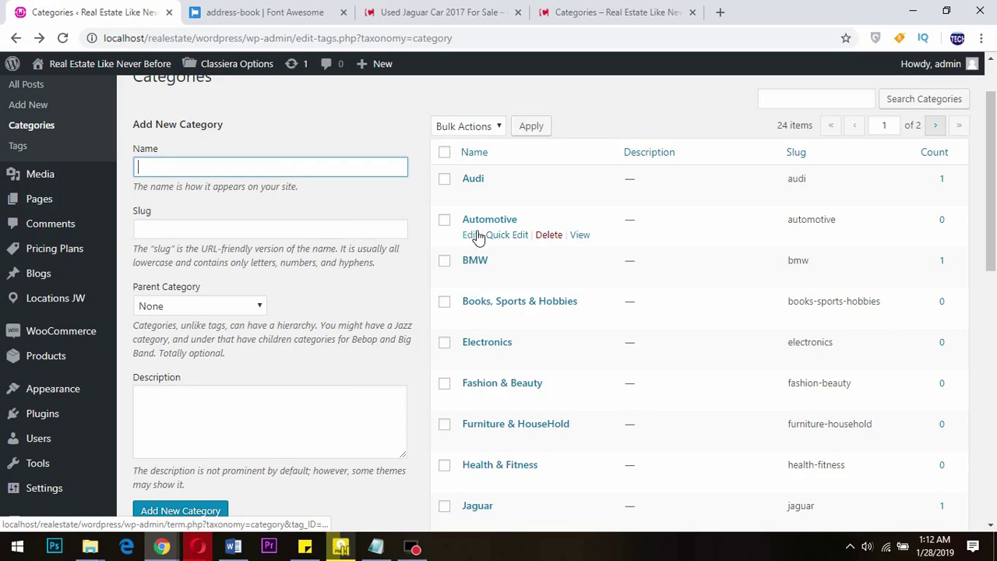
click(471, 238)
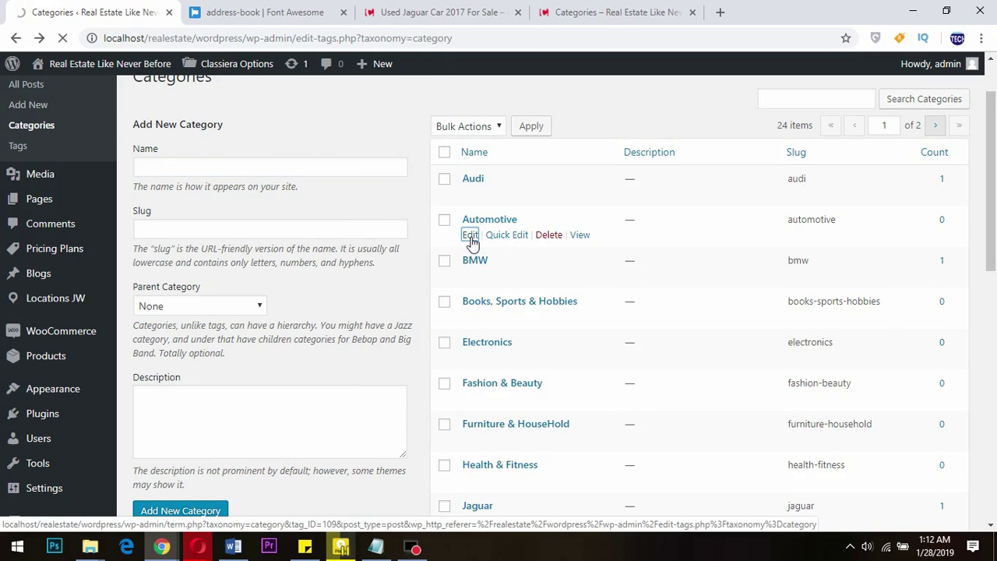
scroll(285, 293, down, 1)
scroll(284, 293, down, 3)
scroll(285, 288, down, 3)
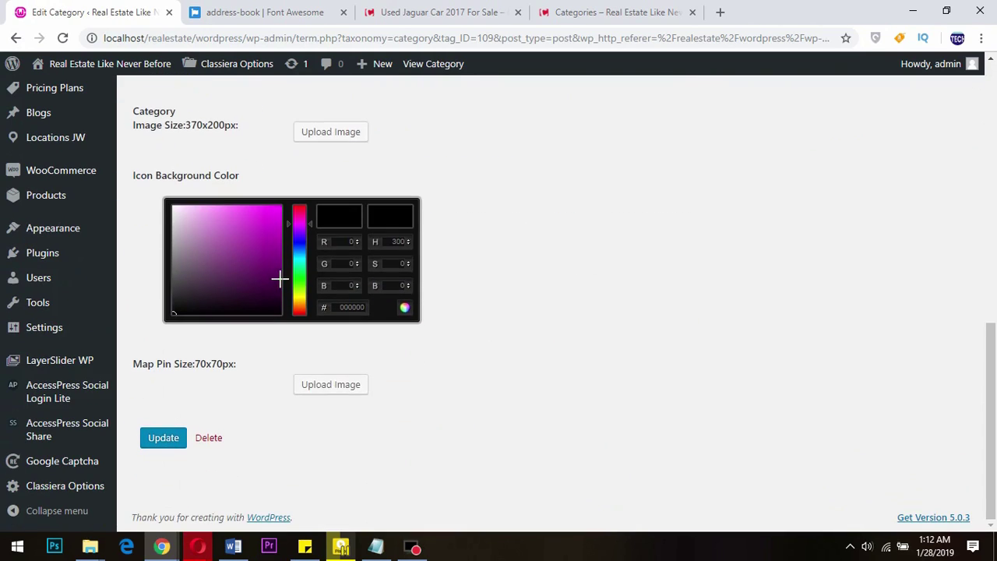
Upload fa-baby.png and choose it as the Automotive category's map pin image
click(330, 394)
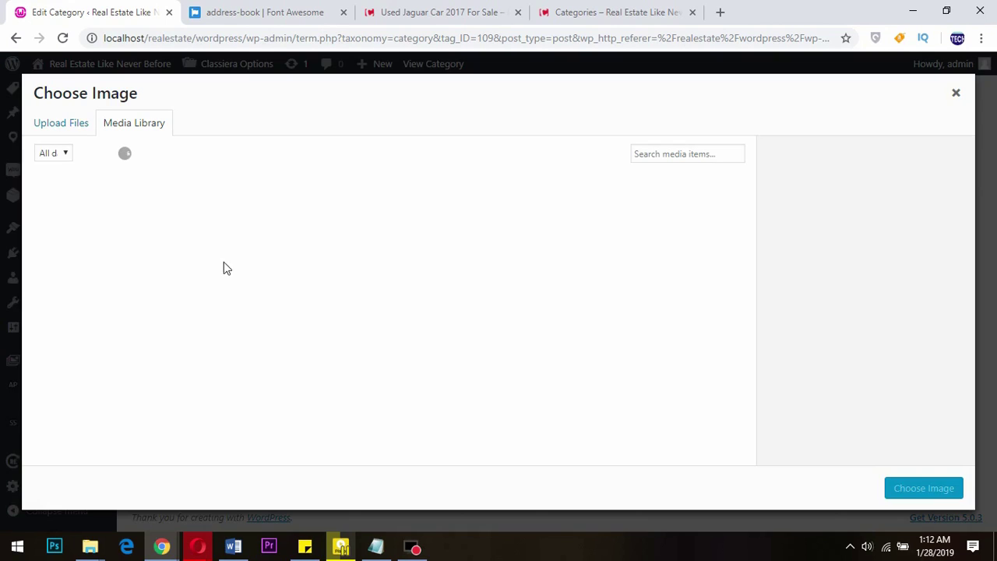
click(67, 124)
click(478, 313)
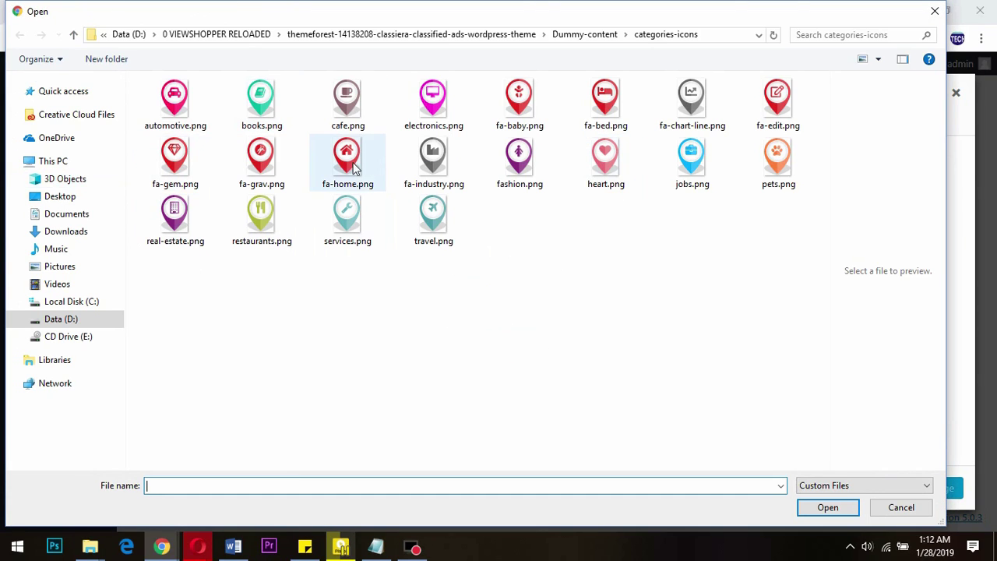
click(262, 167)
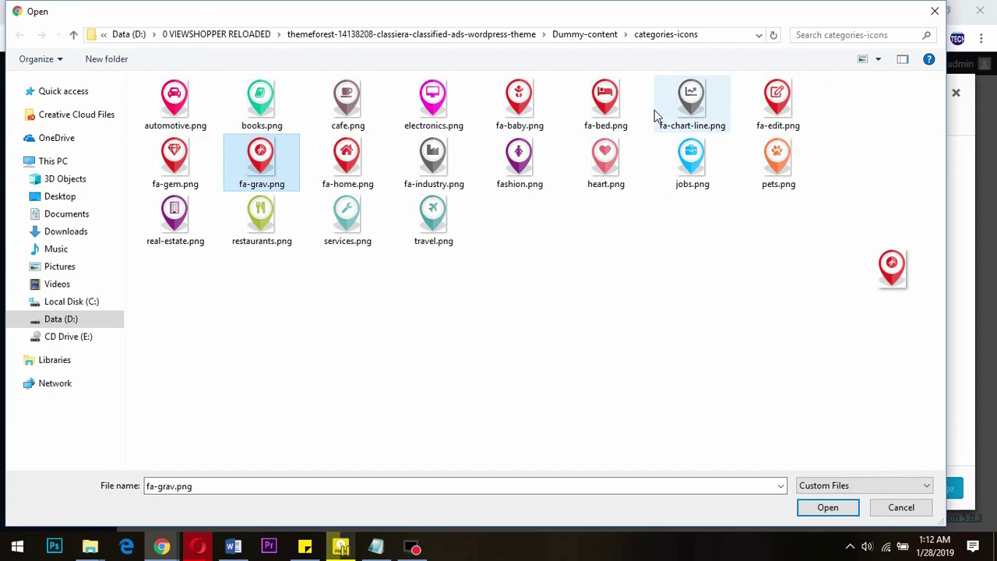
click(520, 100)
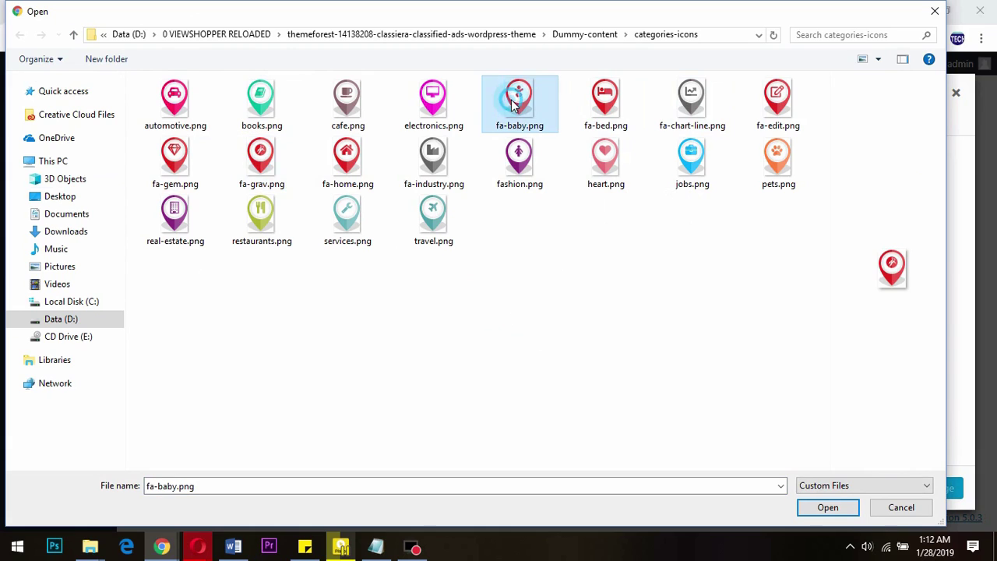
click(814, 511)
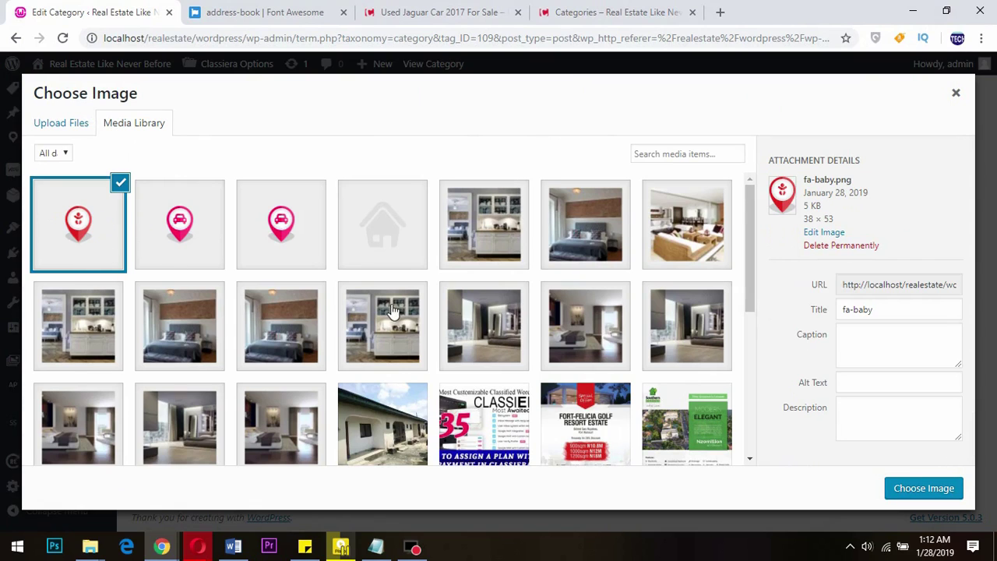
click(913, 495)
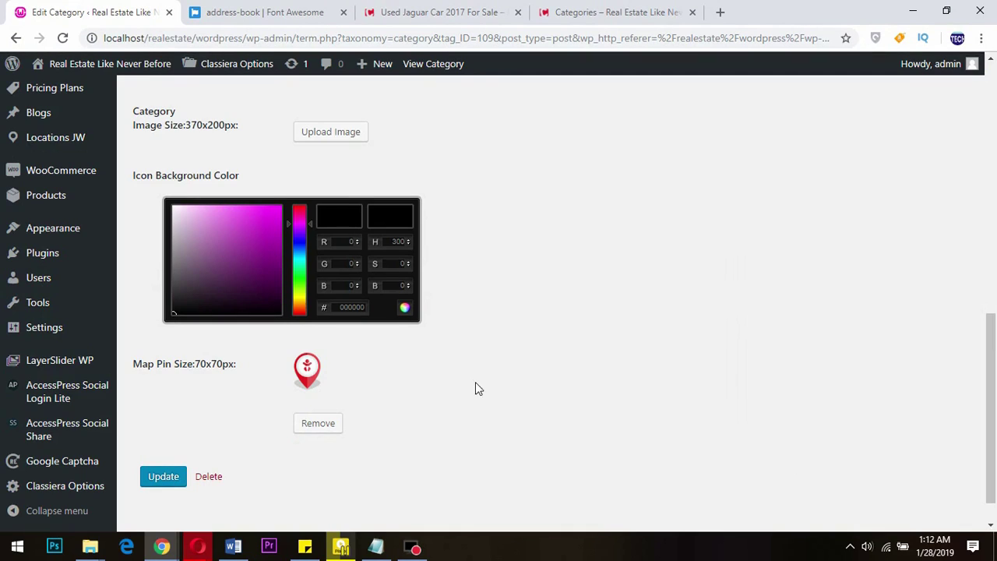
Save the Automotive category, then reload the front-end Categories page to check the red baby pins
click(174, 483)
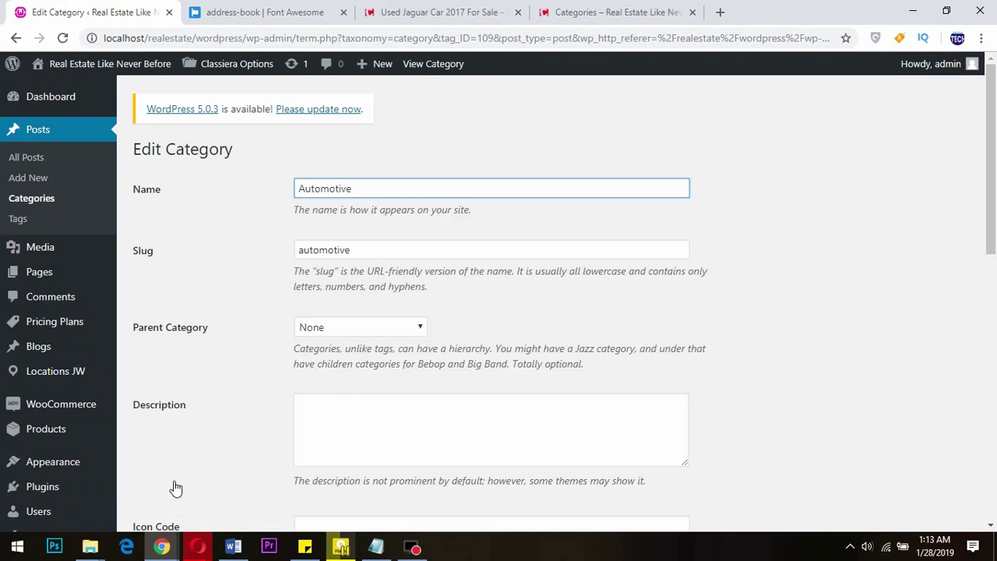
click(601, 11)
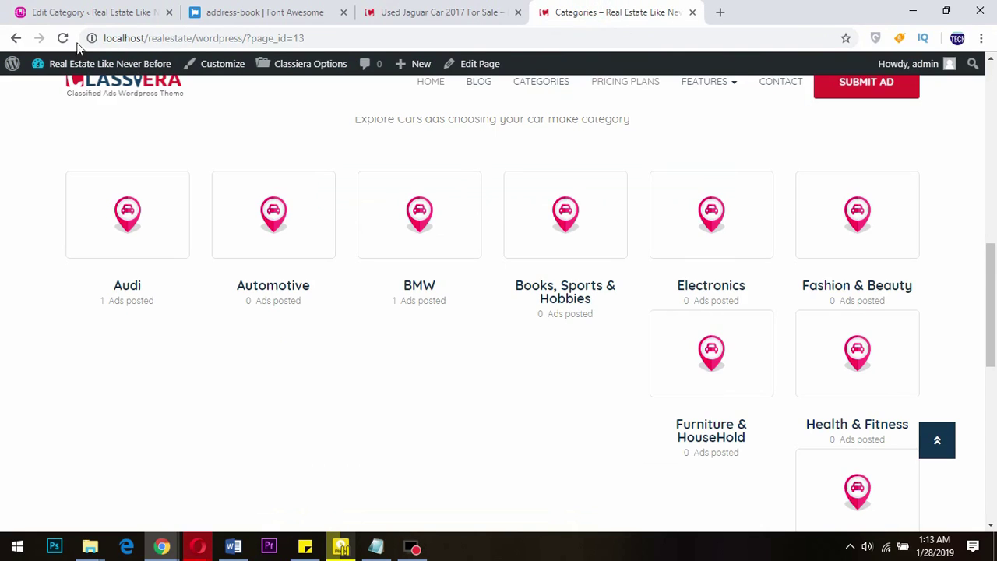
right_click(167, 131)
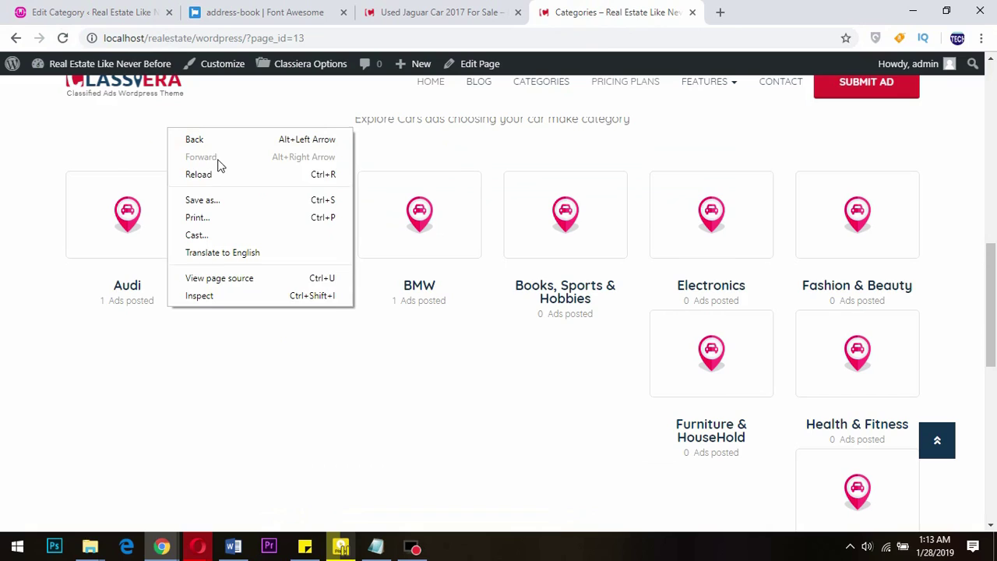
click(221, 173)
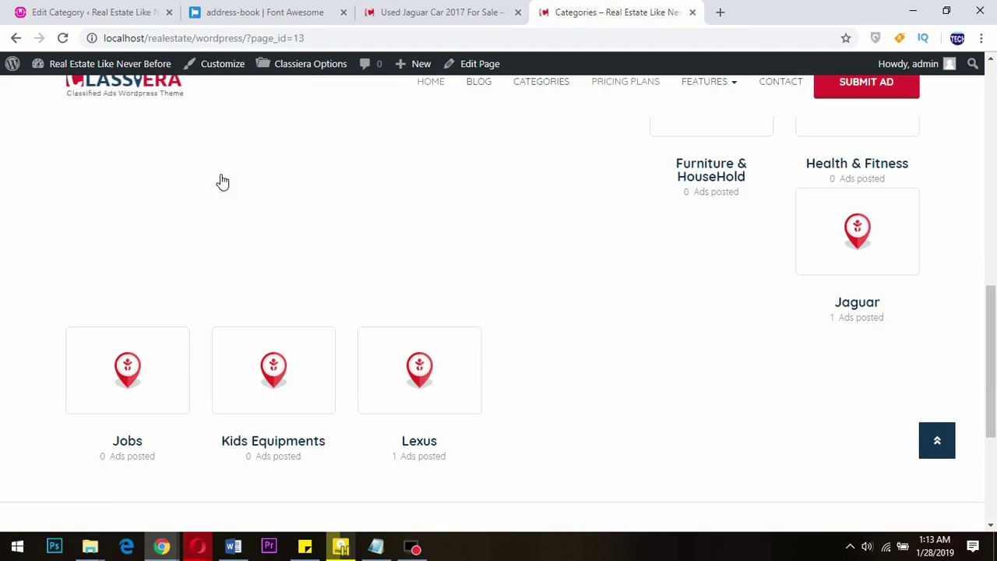
scroll(222, 181, up, 2)
scroll(222, 182, up, 2)
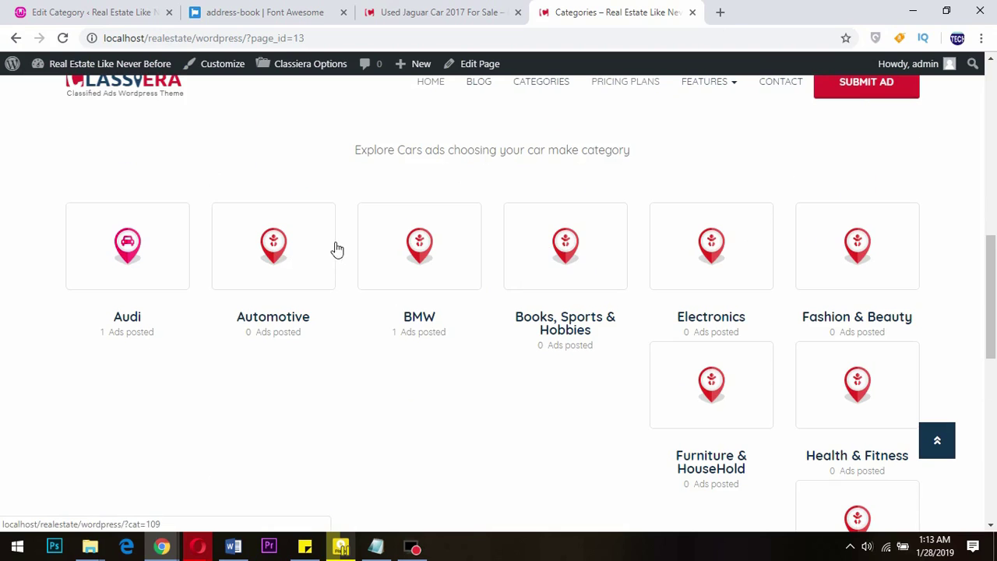
scroll(850, 466, down, 4)
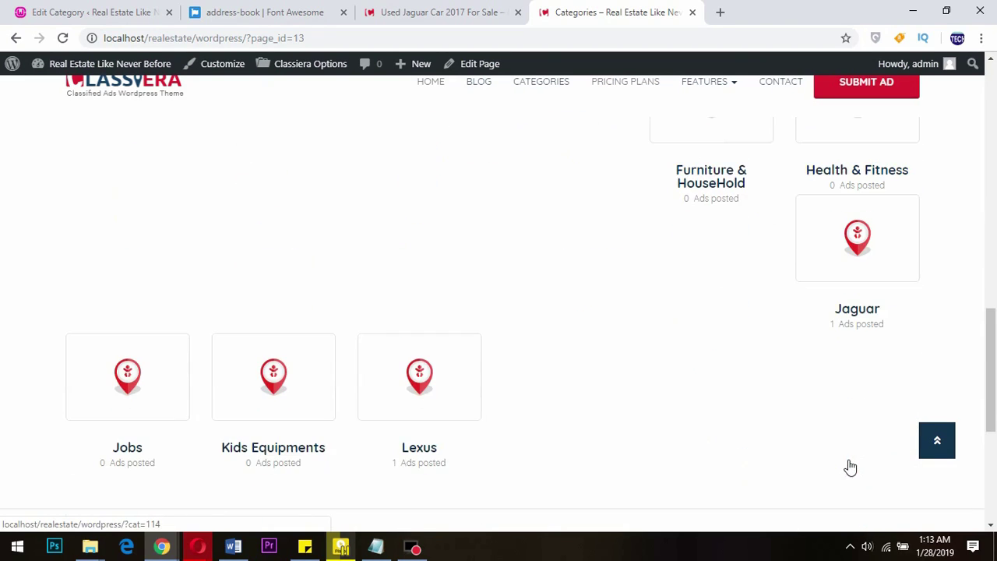
scroll(674, 451, up, 2)
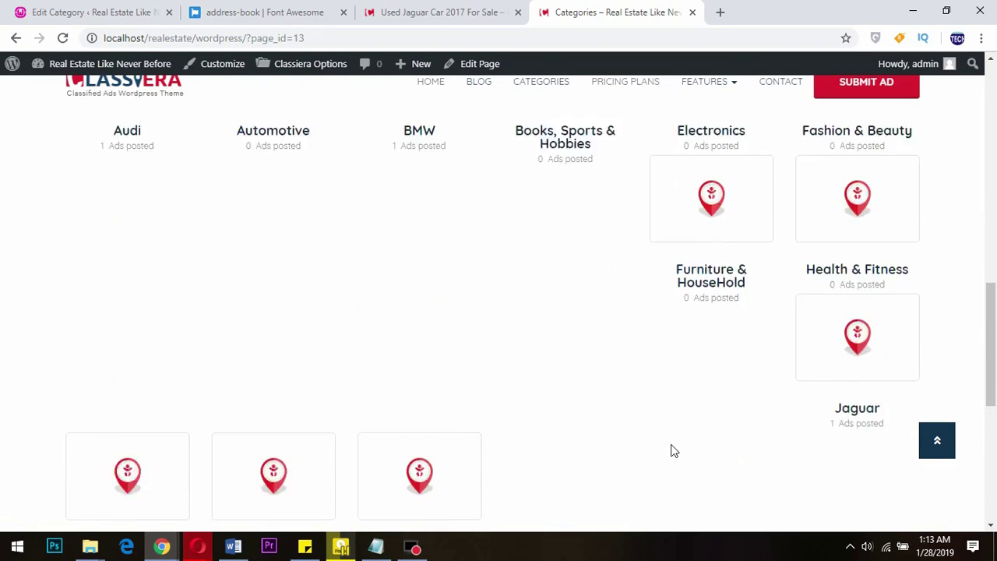
scroll(674, 451, up, 1)
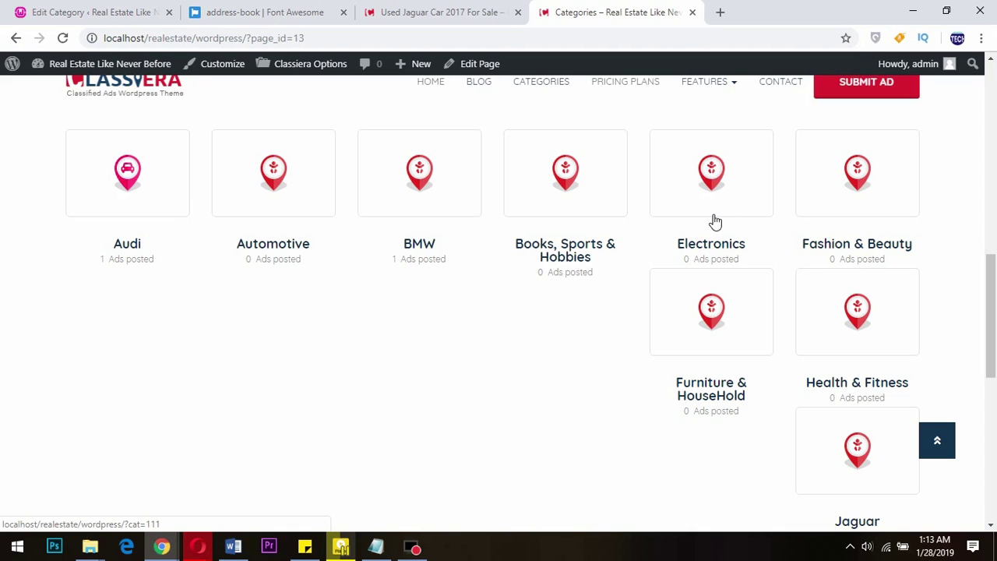
Reload the Automotive edit page and glance at the front-end Categories page again
click(86, 12)
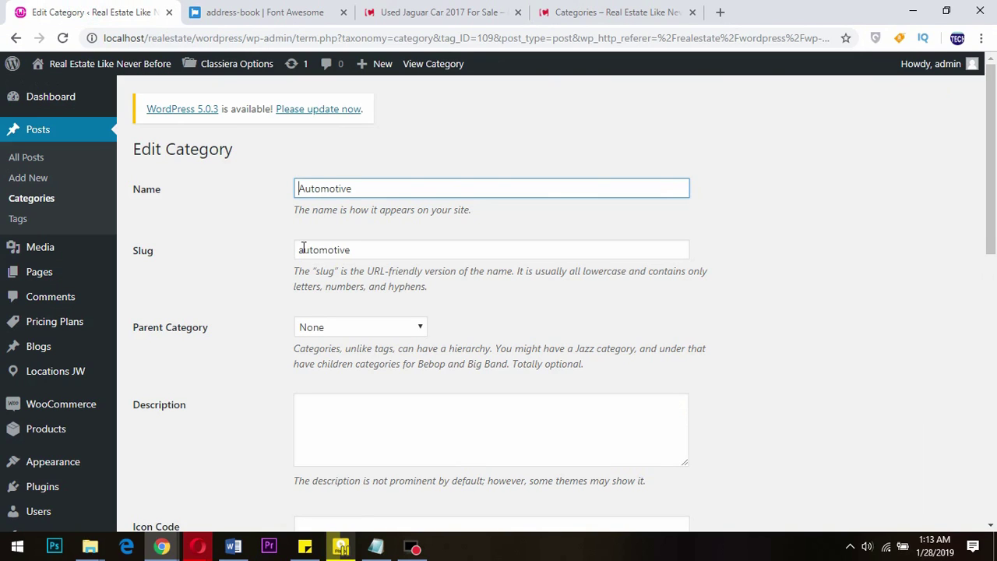
click(17, 39)
click(584, 12)
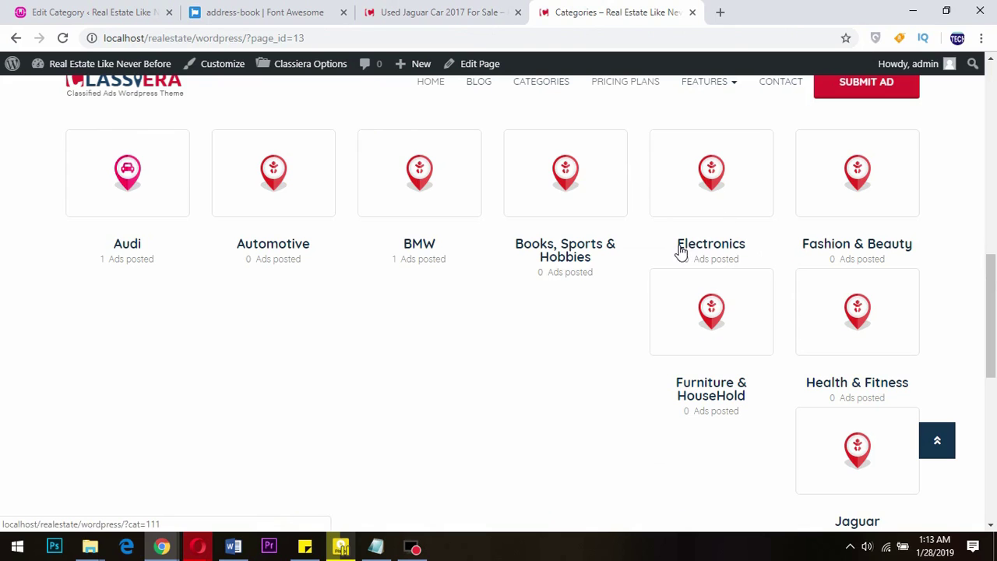
click(94, 11)
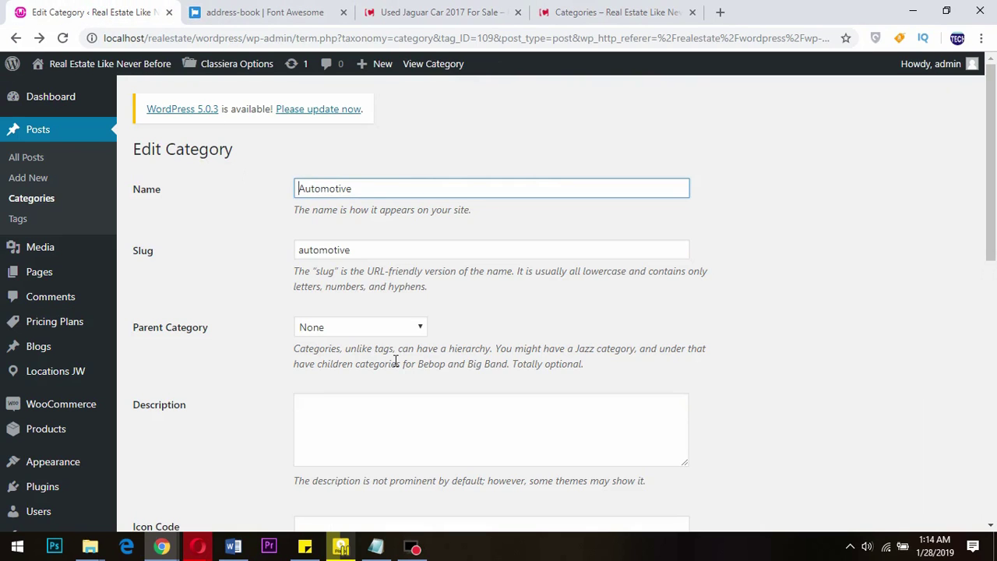
Go to the admin categories list and choose Edit on Electronics
click(46, 198)
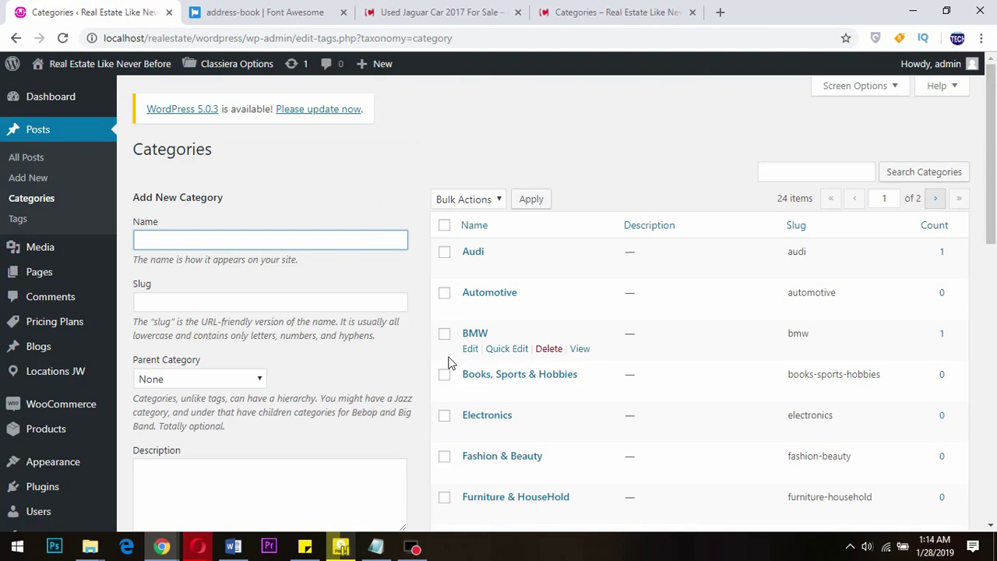
scroll(449, 363, down, 1)
scroll(473, 352, down, 1)
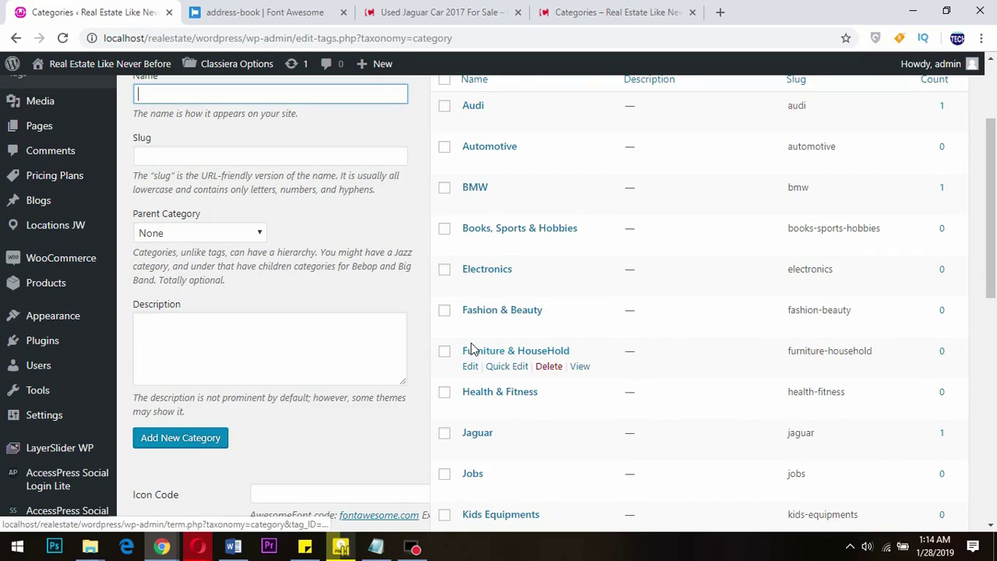
click(472, 285)
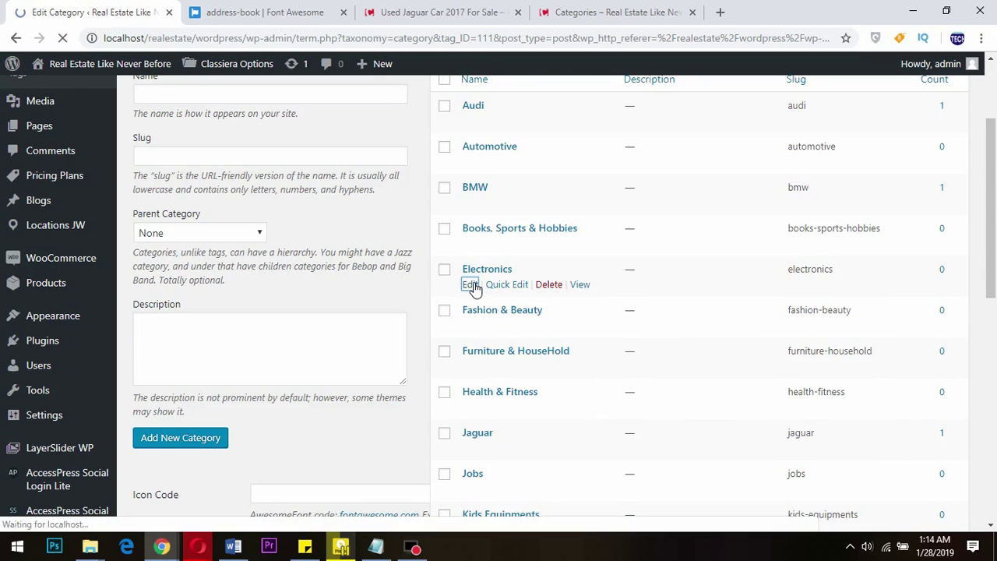
Upload electronics.png as the Electronics map pin image and update the category
scroll(475, 289, down, 6)
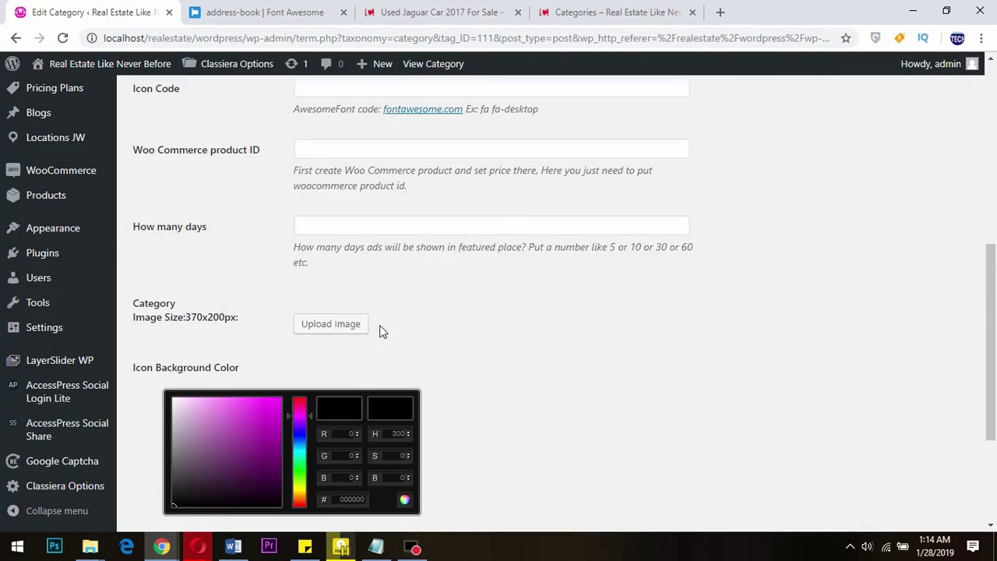
scroll(381, 332, down, 3)
click(320, 391)
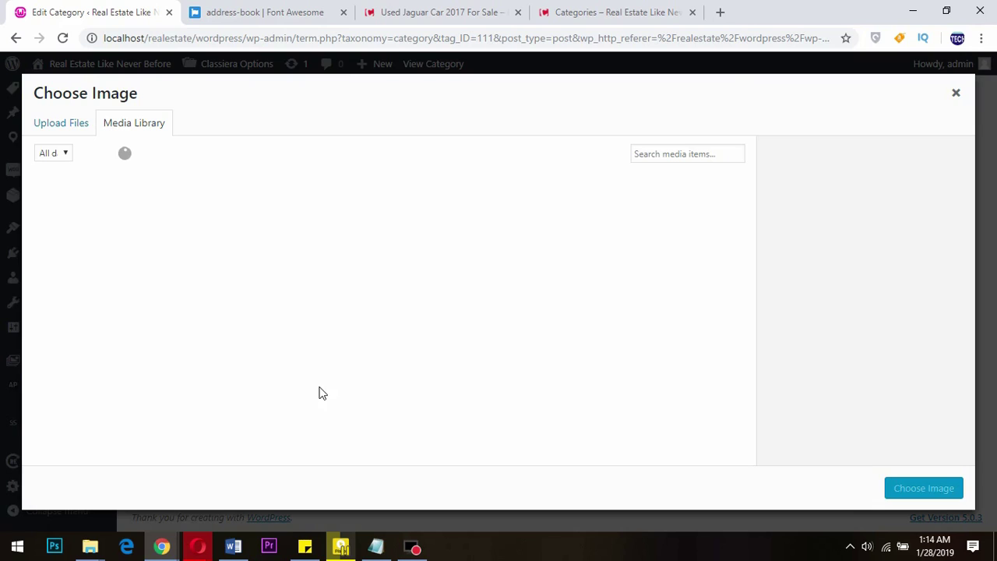
click(51, 127)
click(505, 313)
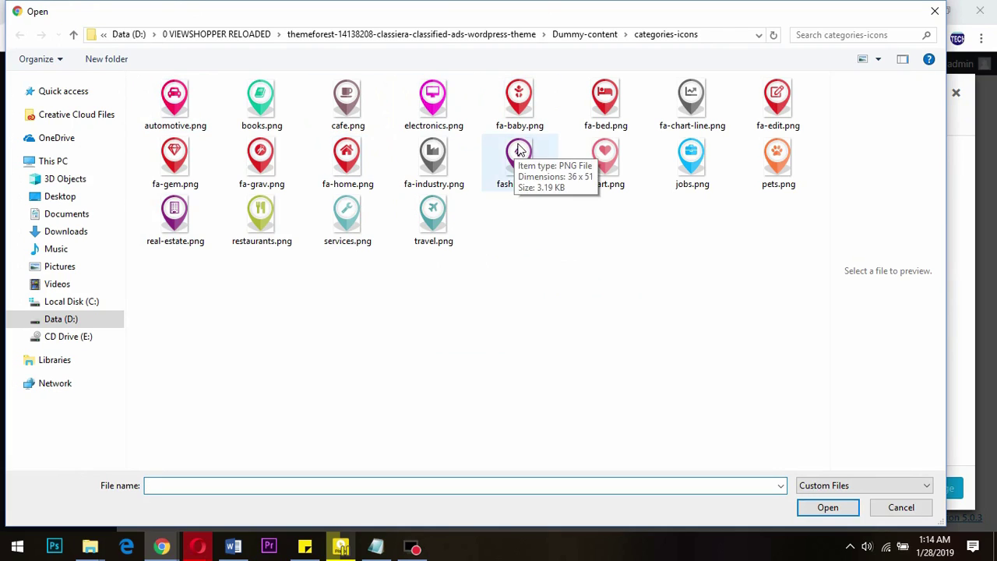
click(448, 125)
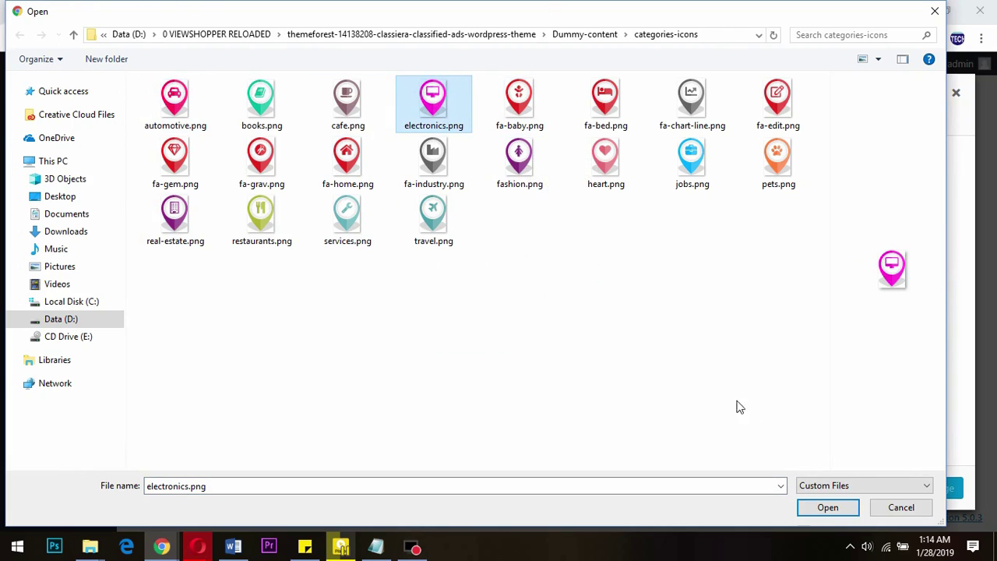
click(825, 507)
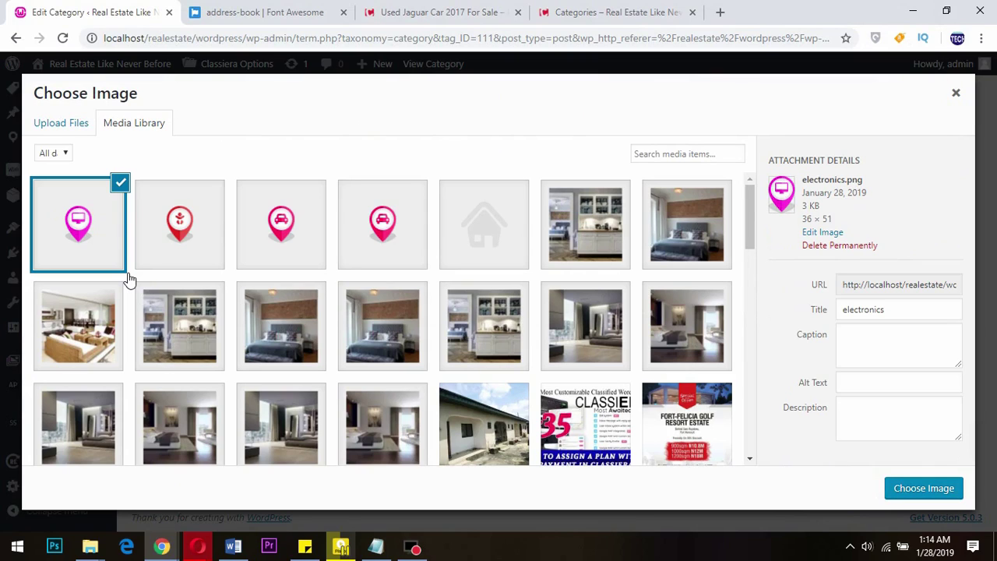
click(912, 490)
click(165, 480)
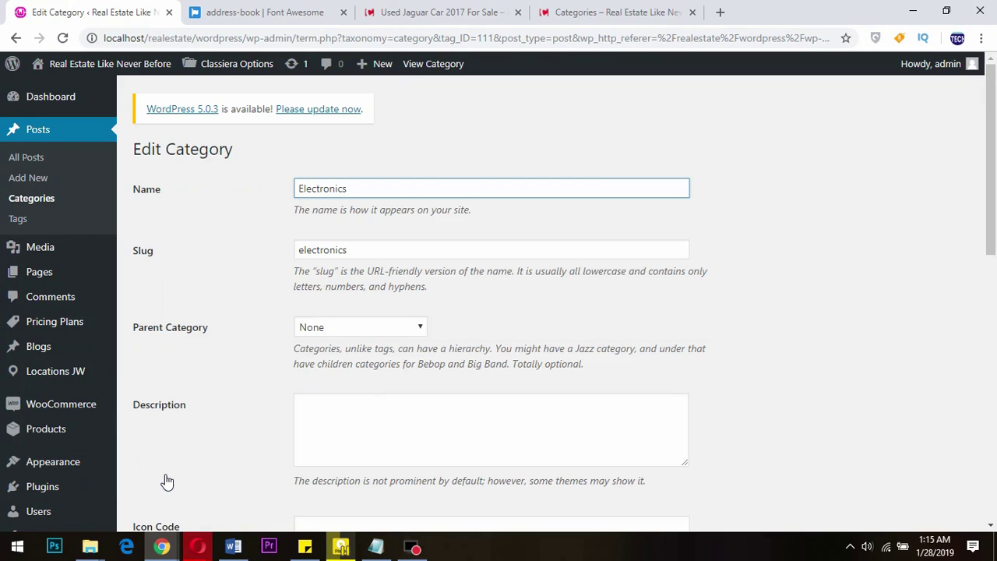
Reload the front-end Categories page and scroll the grid to check the pink electronics pins
click(604, 12)
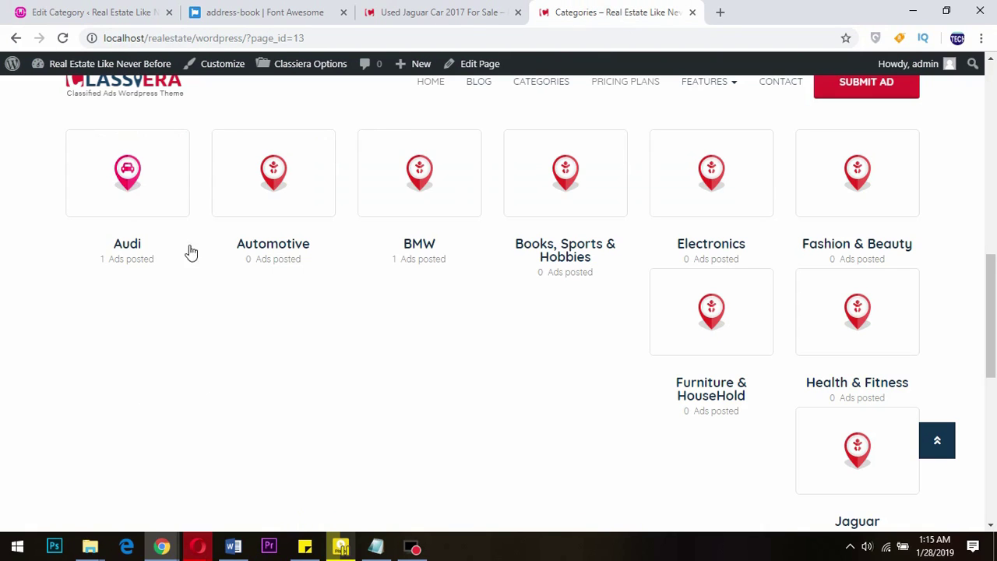
right_click(426, 330)
click(494, 377)
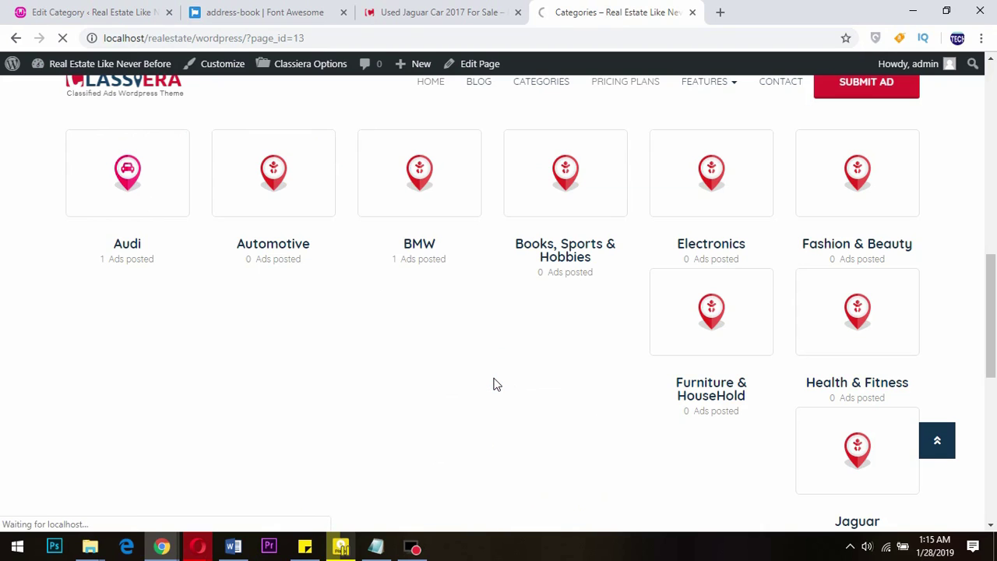
scroll(494, 385, down, 3)
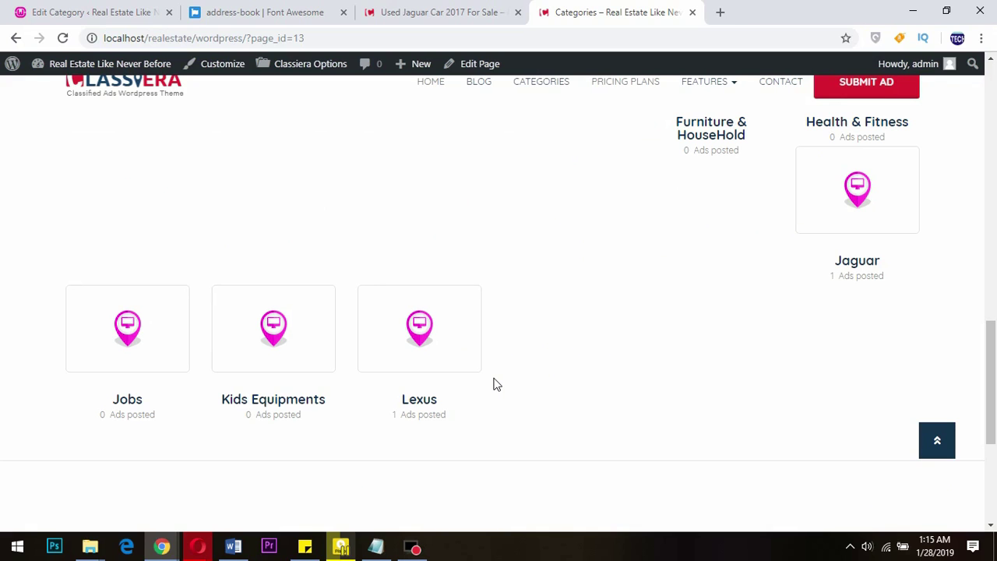
scroll(539, 356, up, 3)
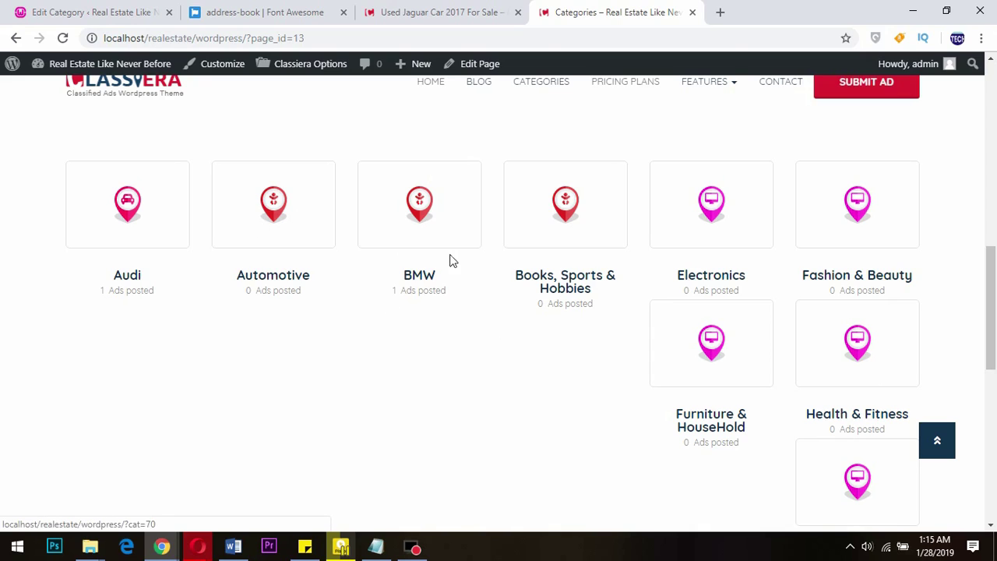
scroll(884, 327, down, 1)
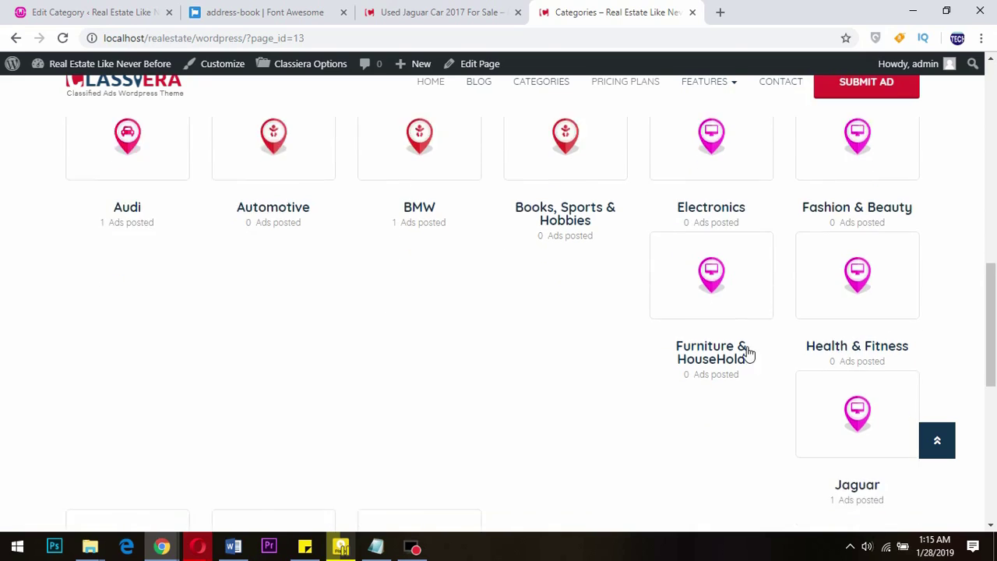
scroll(748, 352, down, 1)
scroll(841, 317, down, 2)
scroll(716, 363, down, 2)
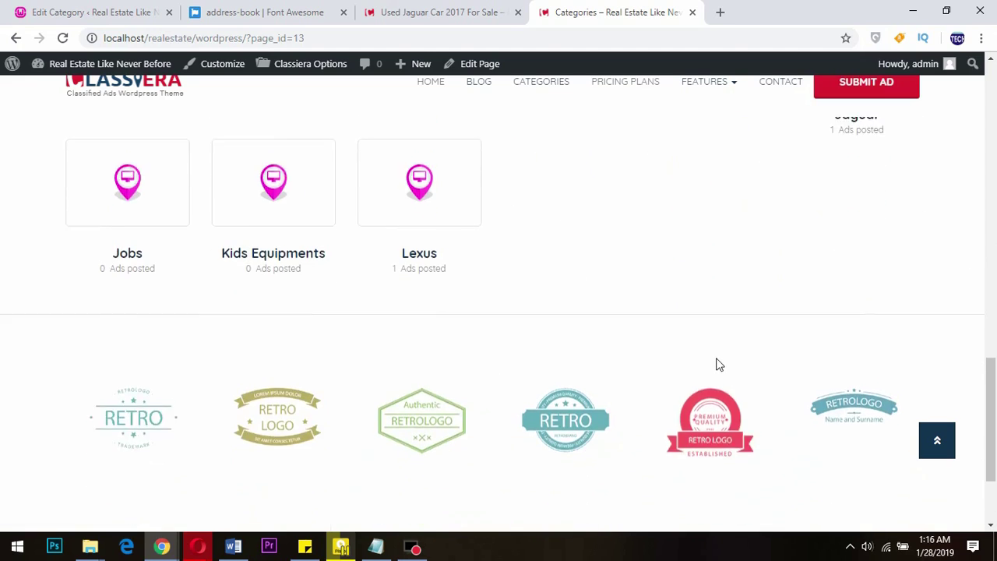
scroll(717, 364, down, 1)
scroll(717, 363, up, 5)
Reload the Jaguar ad and inspect the category pins on its Related Ads
scroll(717, 363, up, 3)
click(458, 11)
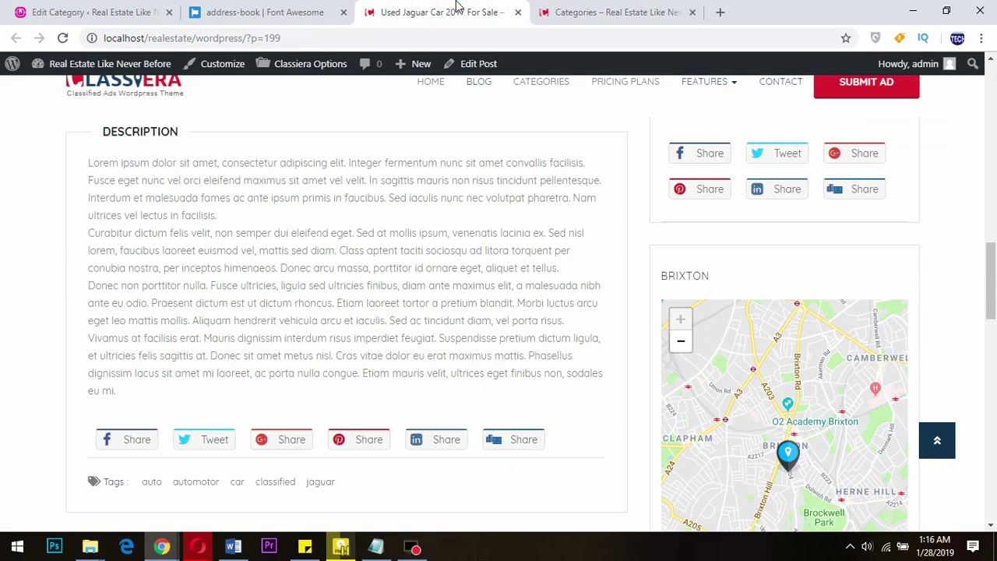
scroll(580, 317, down, 8)
scroll(548, 353, down, 4)
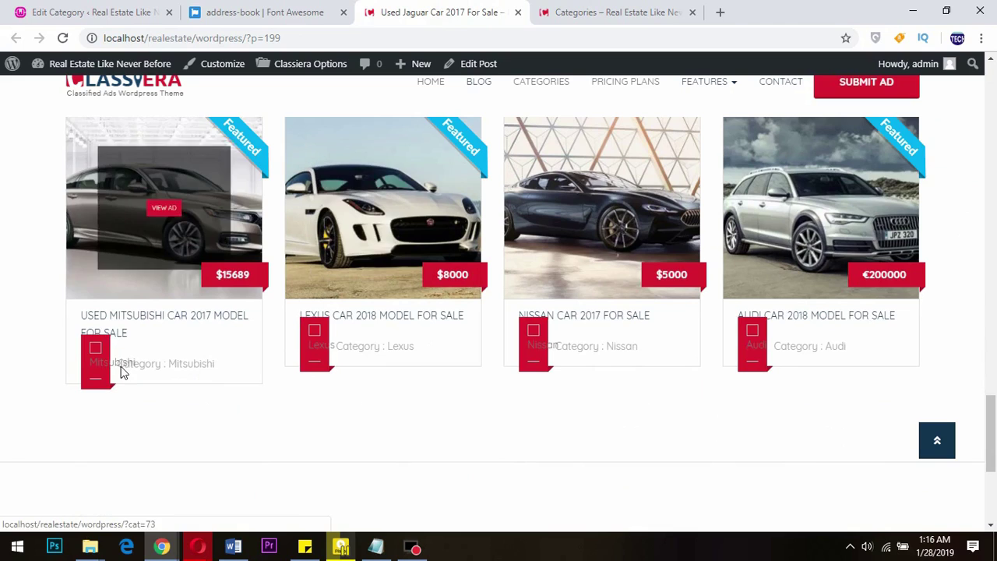
scroll(381, 285, up, 5)
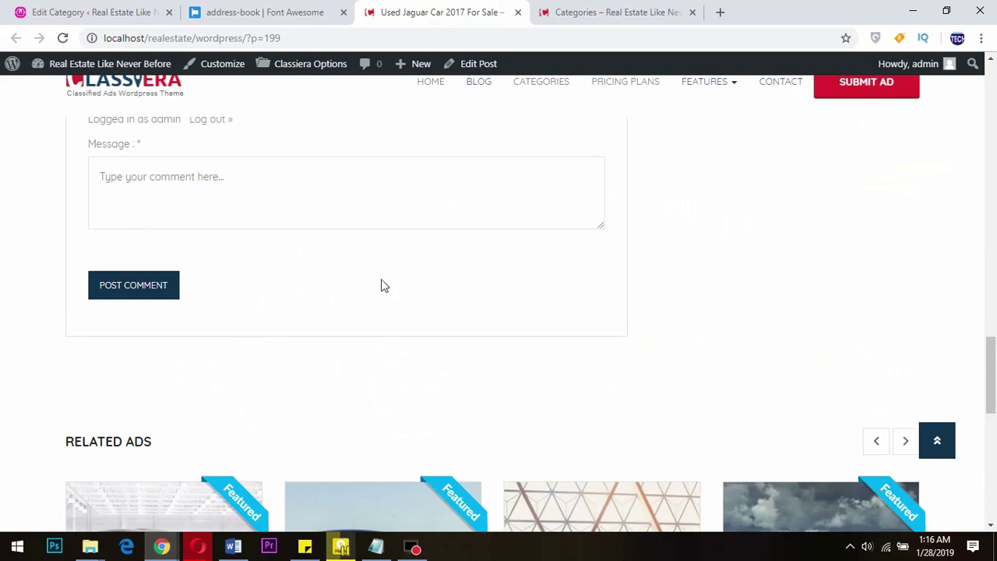
right_click(720, 245)
click(782, 294)
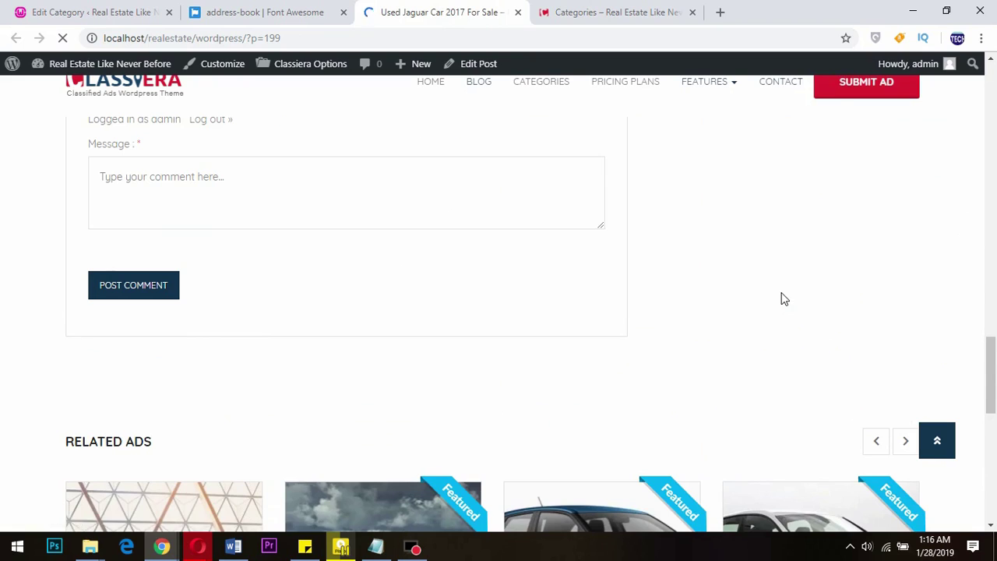
scroll(762, 321, down, 5)
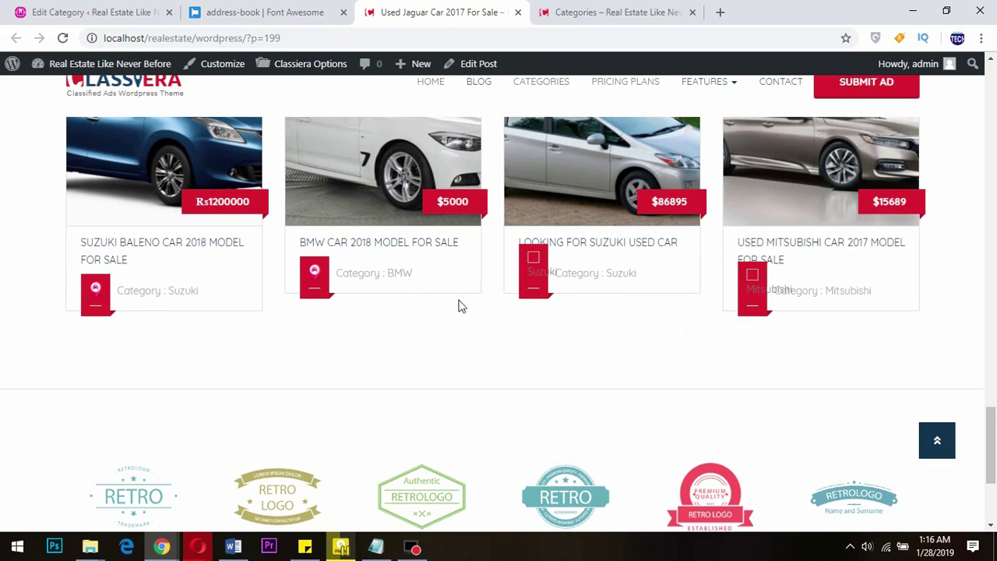
mouse_move(822, 214)
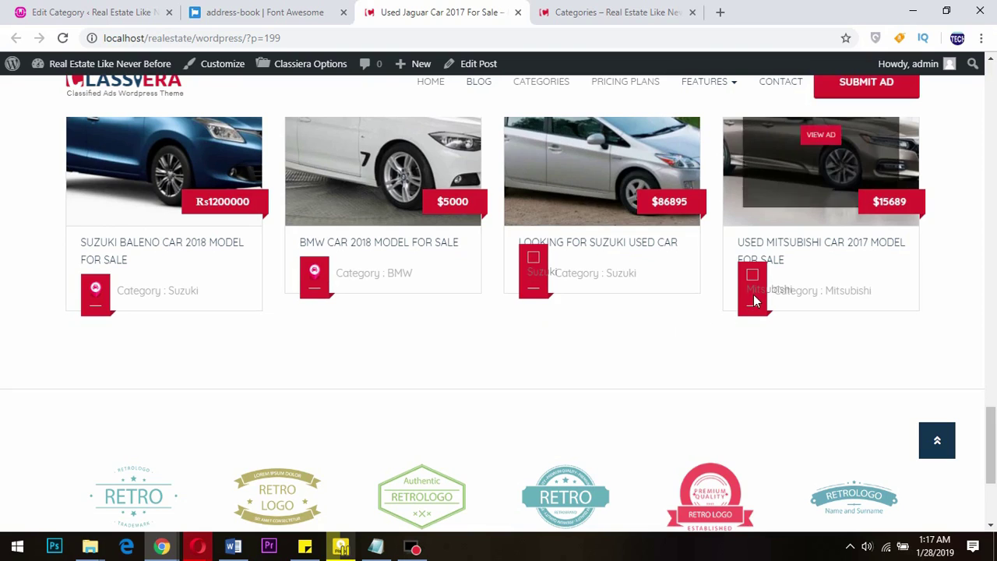
scroll(589, 337, up, 1)
scroll(588, 312, up, 4)
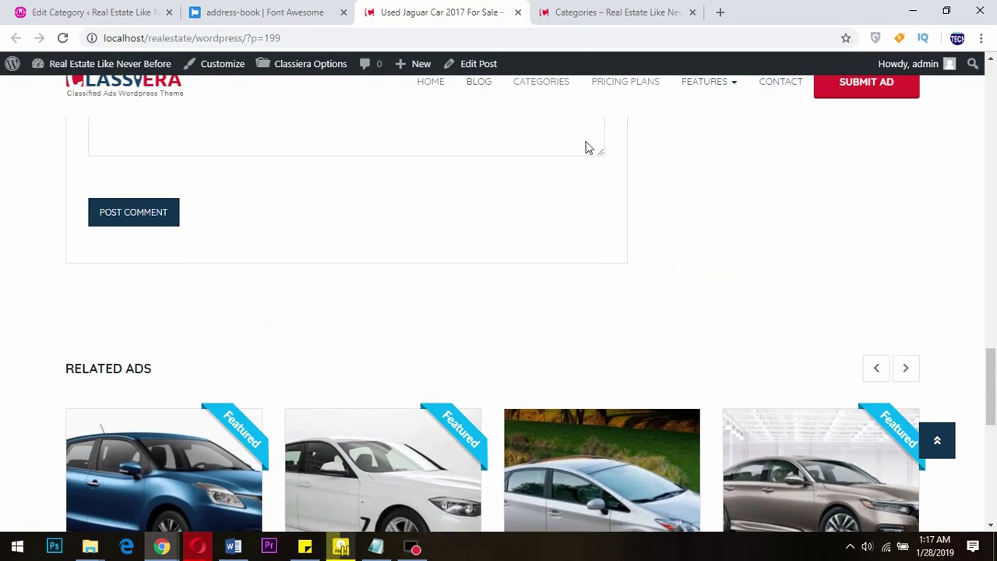
Bring the admin back to the categories list, then recheck the Jaguar ad's related listings
click(133, 11)
click(25, 200)
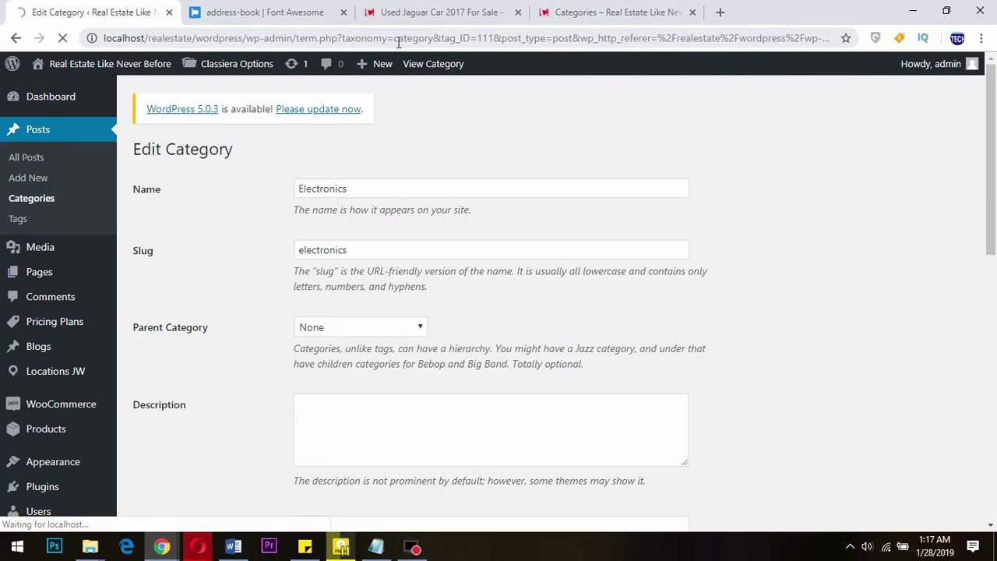
click(436, 11)
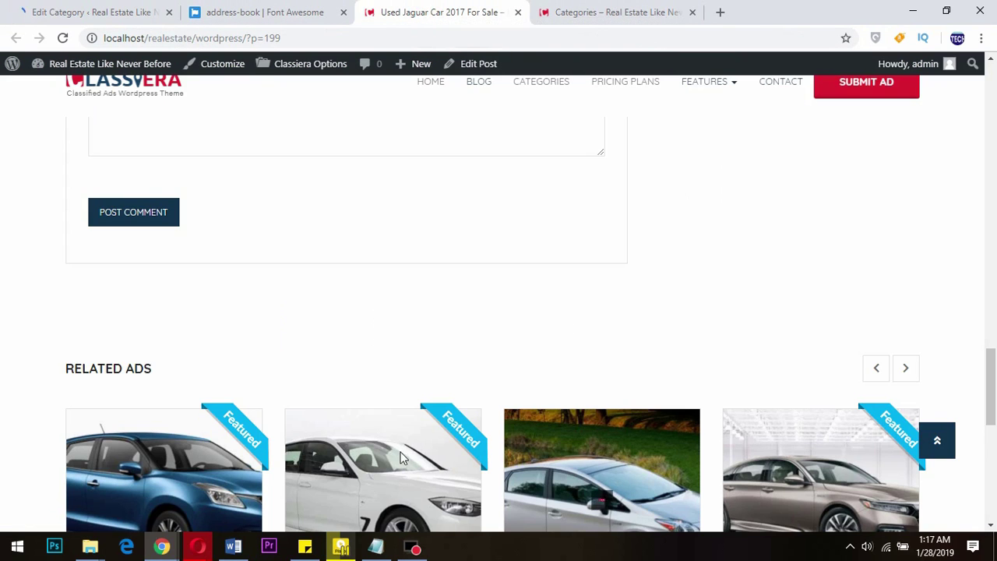
scroll(402, 458, down, 2)
scroll(350, 444, down, 2)
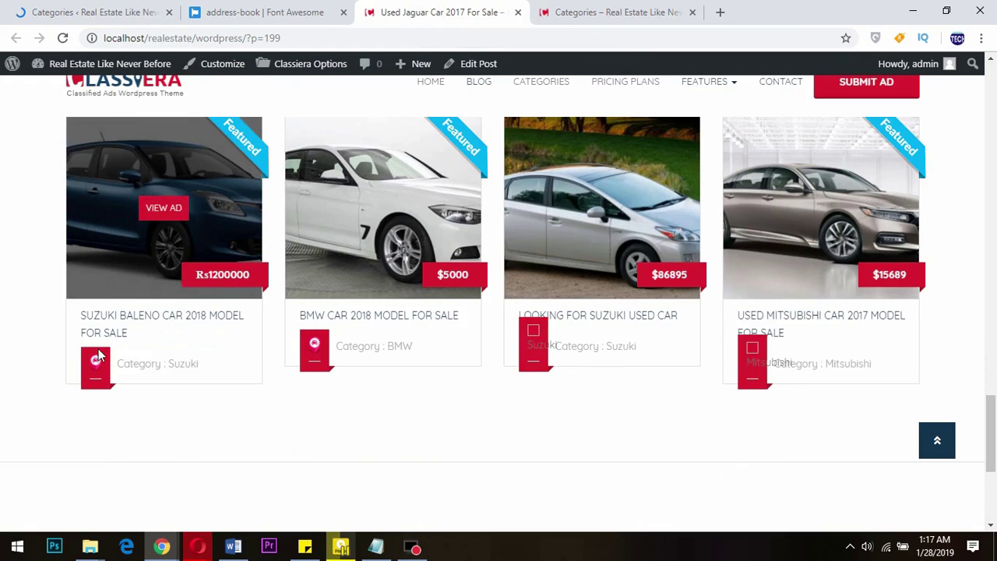
scroll(668, 368, up, 4)
scroll(667, 368, up, 4)
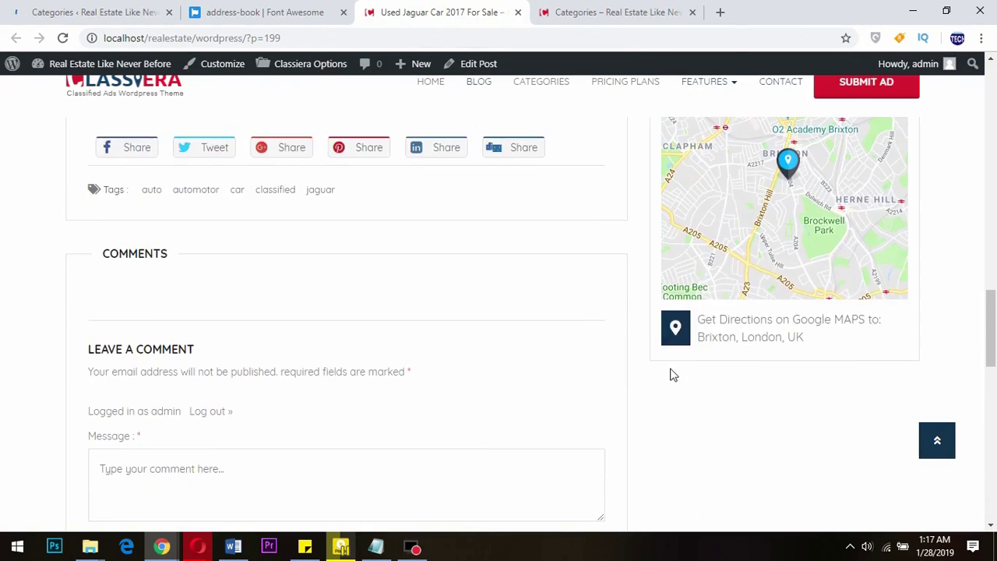
scroll(623, 350, up, 3)
scroll(561, 297, up, 6)
Open the front-end Categories page from the ad and scroll through the tiles' new icons
scroll(546, 237, up, 8)
click(542, 142)
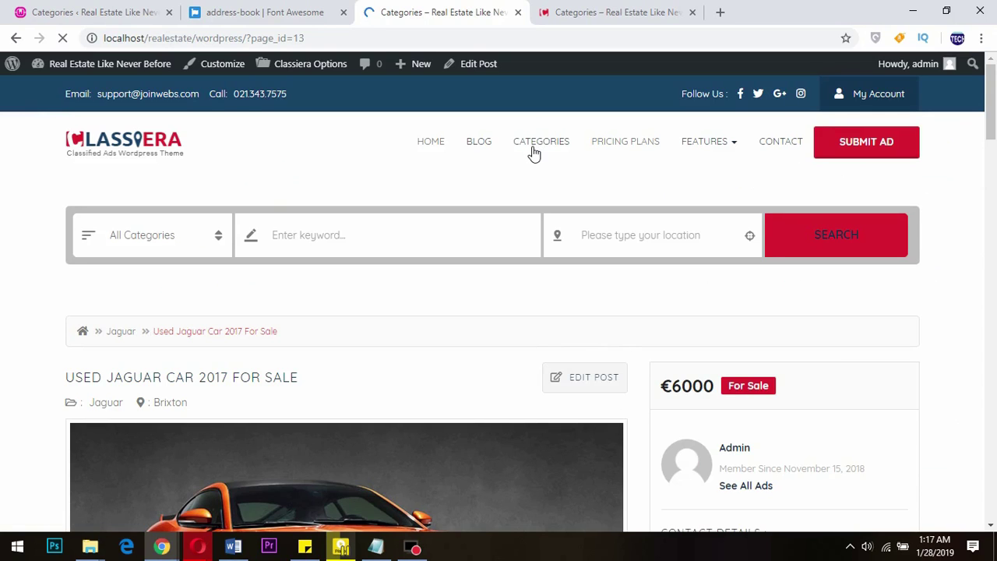
scroll(515, 187, down, 2)
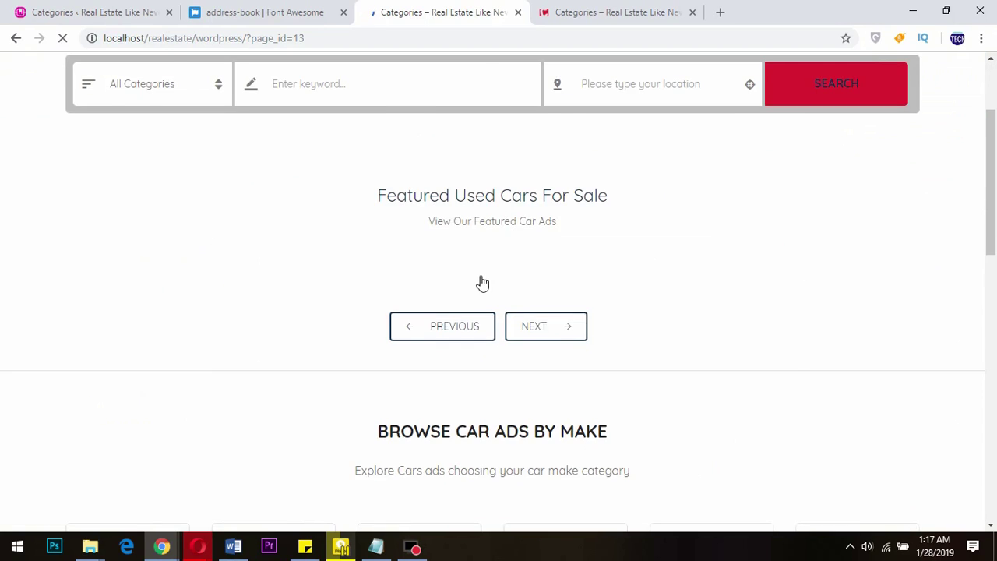
scroll(460, 277, down, 5)
scroll(350, 234, down, 1)
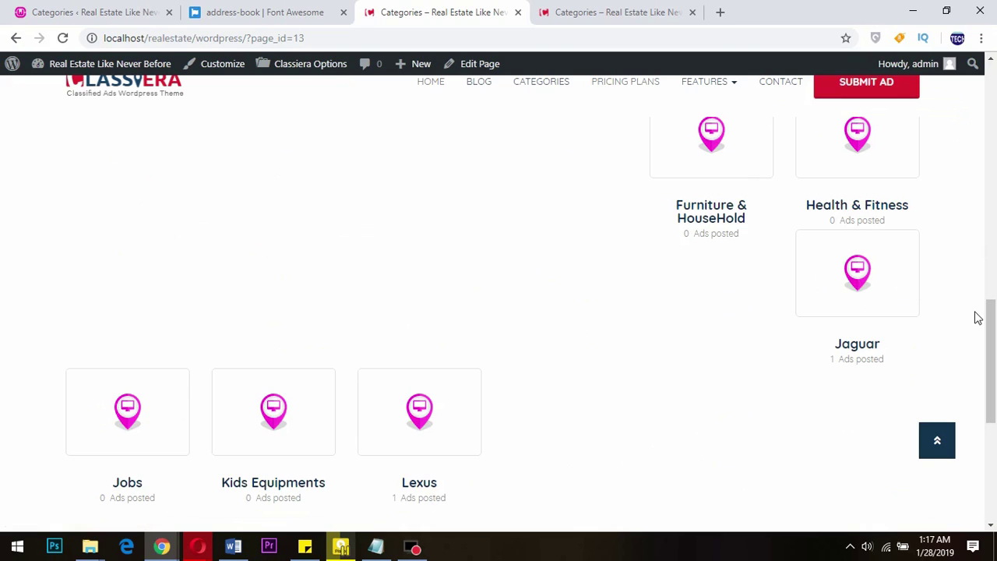
drag(994, 354, 993, 440)
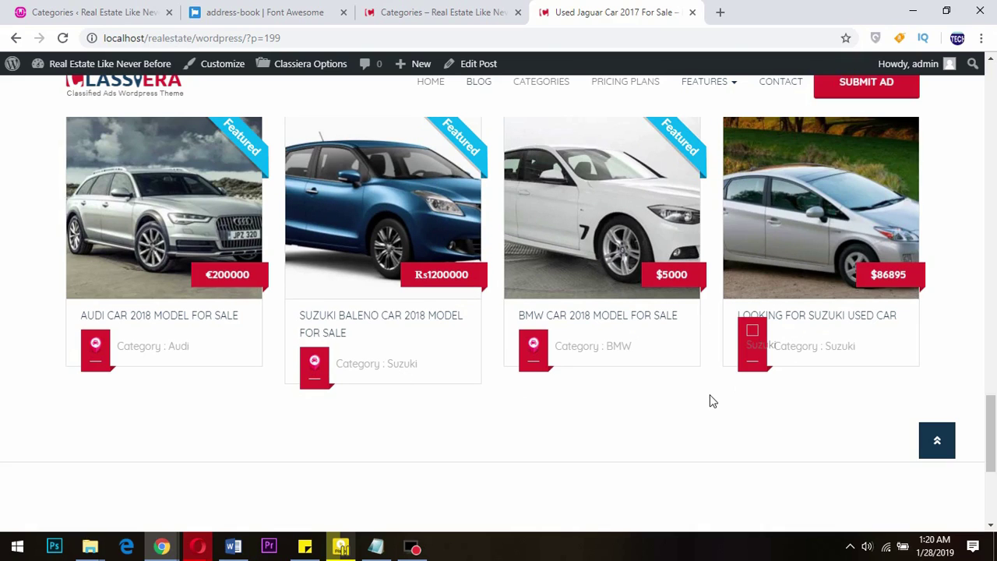
mouse_move(163, 207)
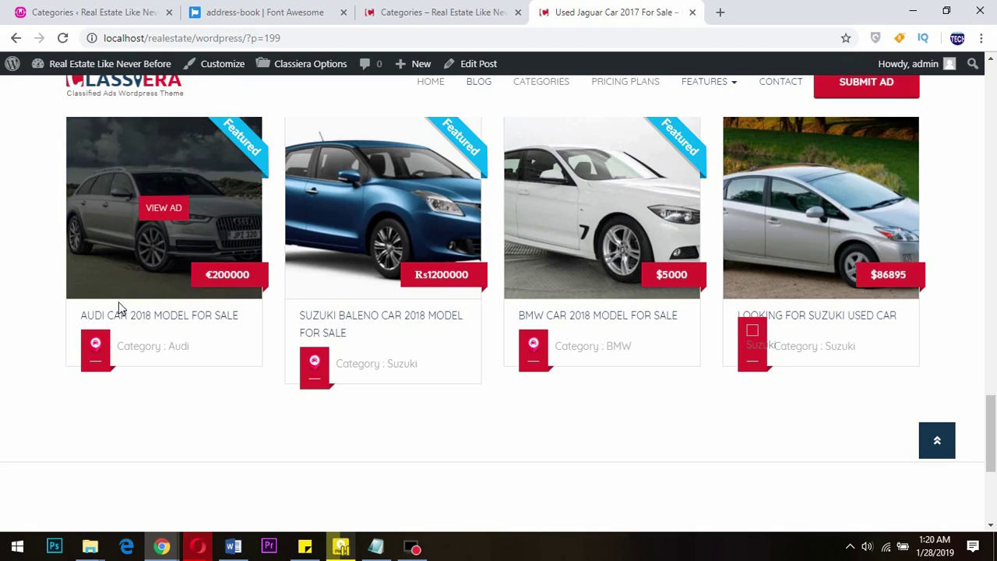
scroll(118, 303, up, 1)
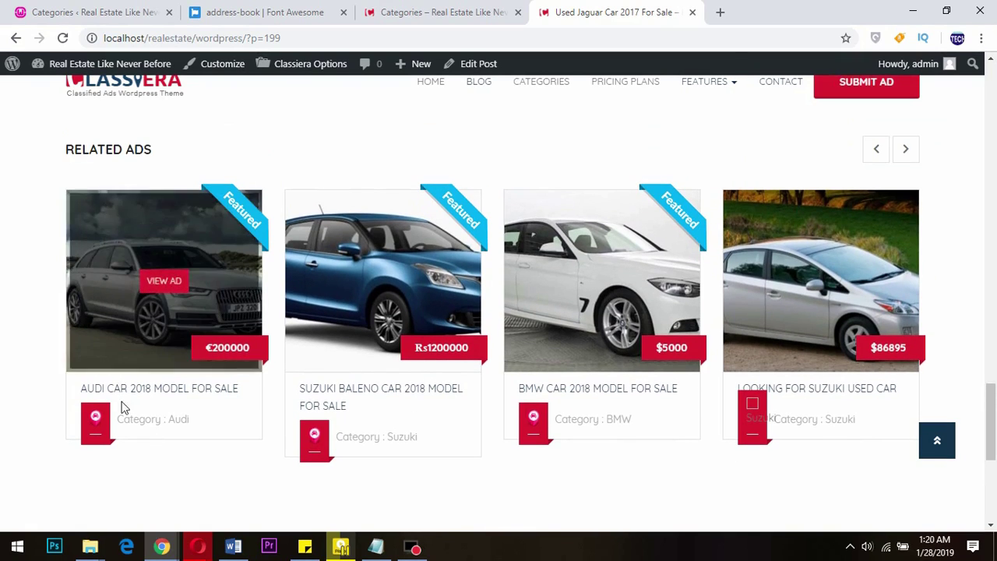